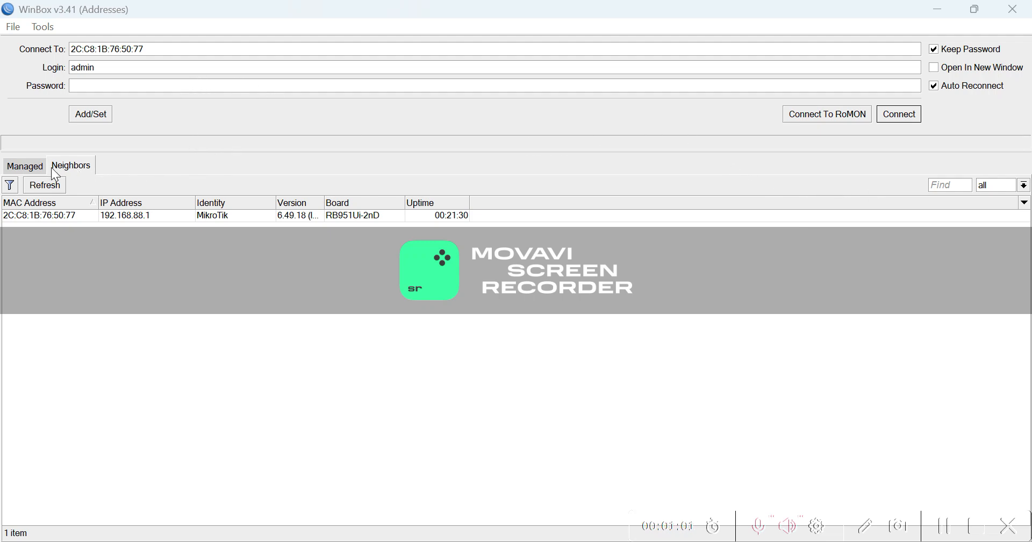
Pick the discovered MikroTik router in Neighbors and connect to it as admin.
click(27, 167)
click(66, 168)
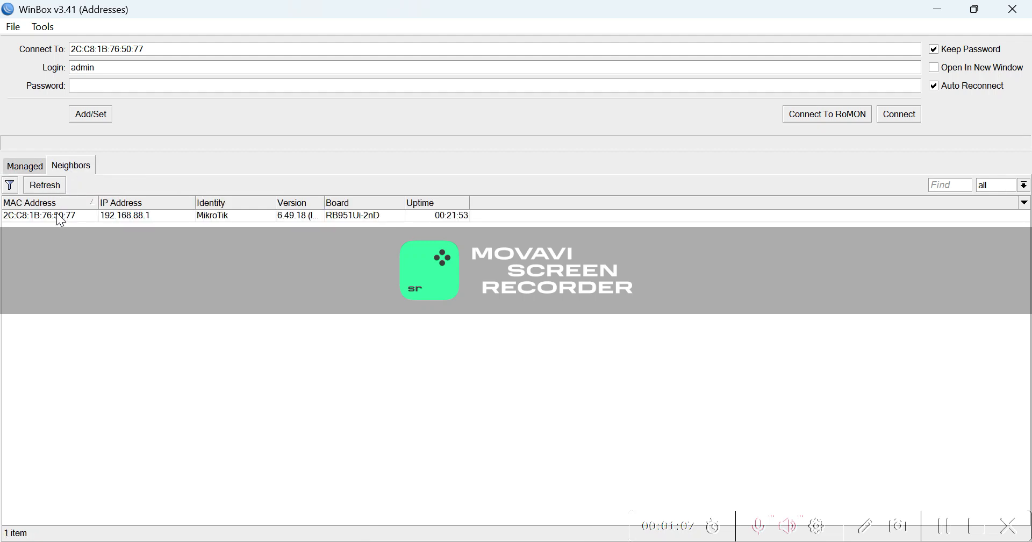
click(57, 215)
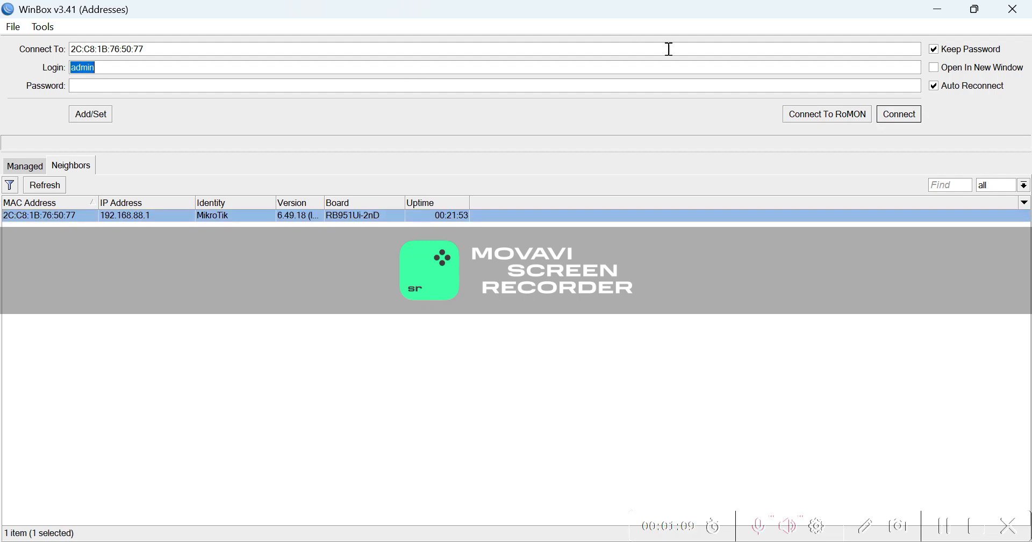
click(895, 116)
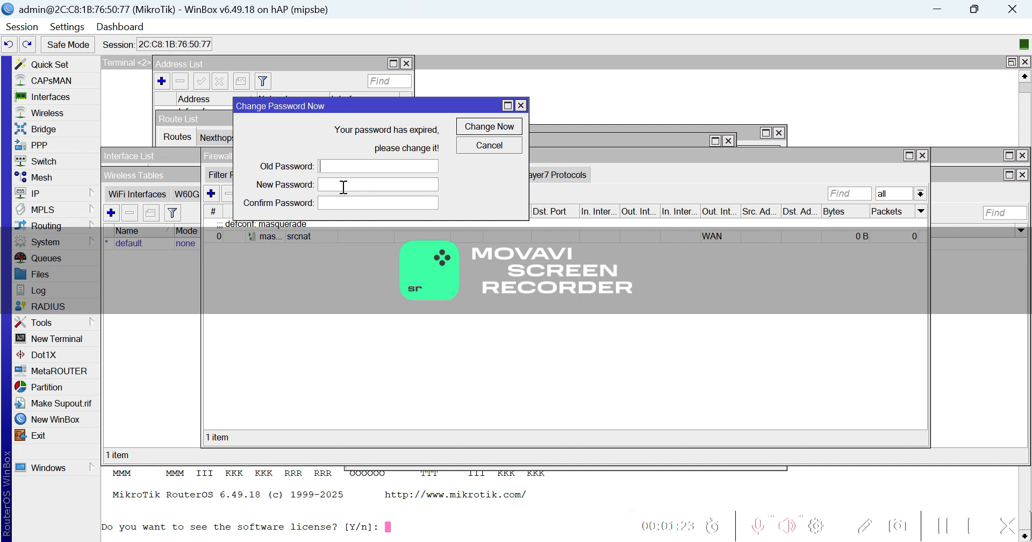
Enter and confirm a new admin password to replace the expired one.
text(*******)
click(334, 203)
text(*********)
click(499, 129)
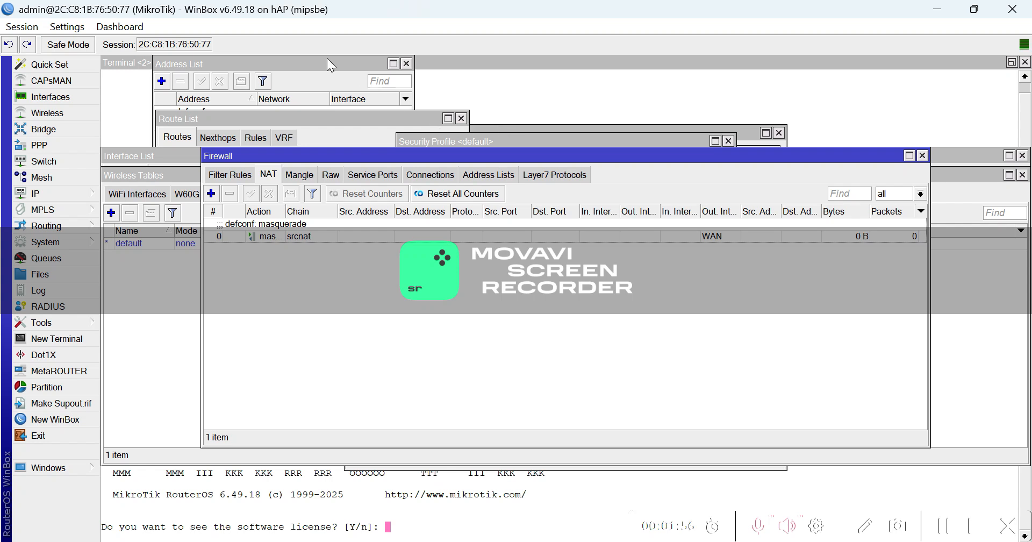
Set the system identity name to 'TEST ROUTER' and apply it.
click(70, 246)
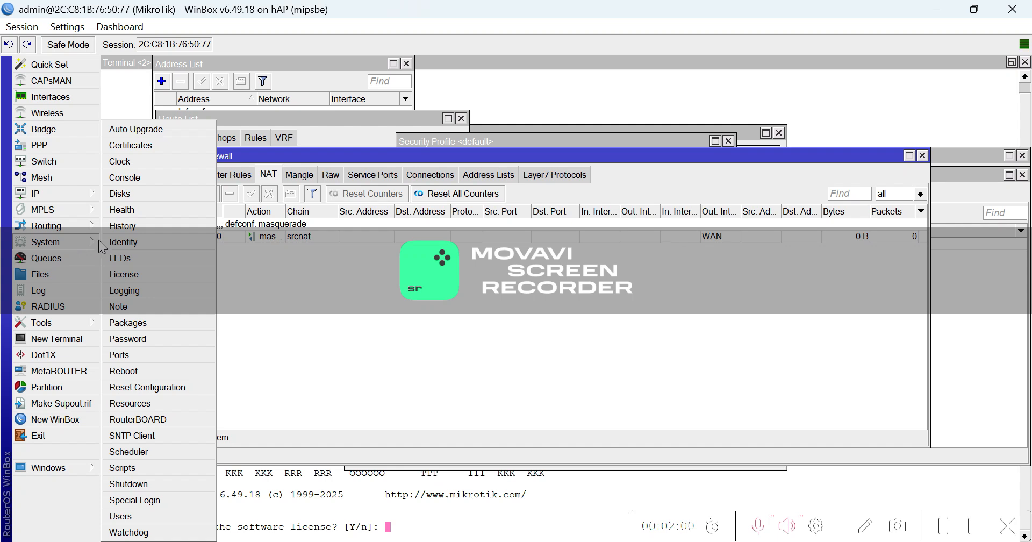
click(138, 242)
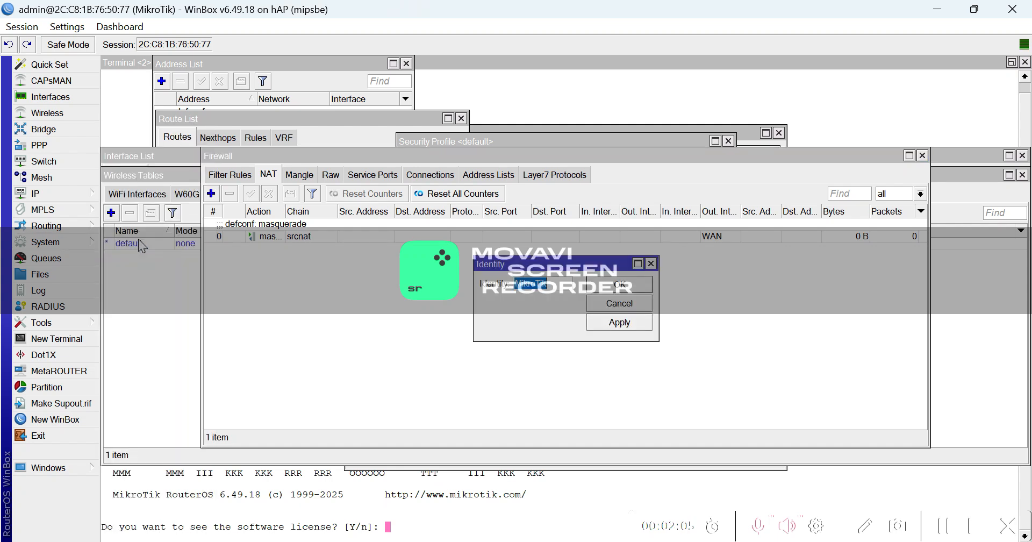
text(TES)
text(T ROUTE)
text(R)
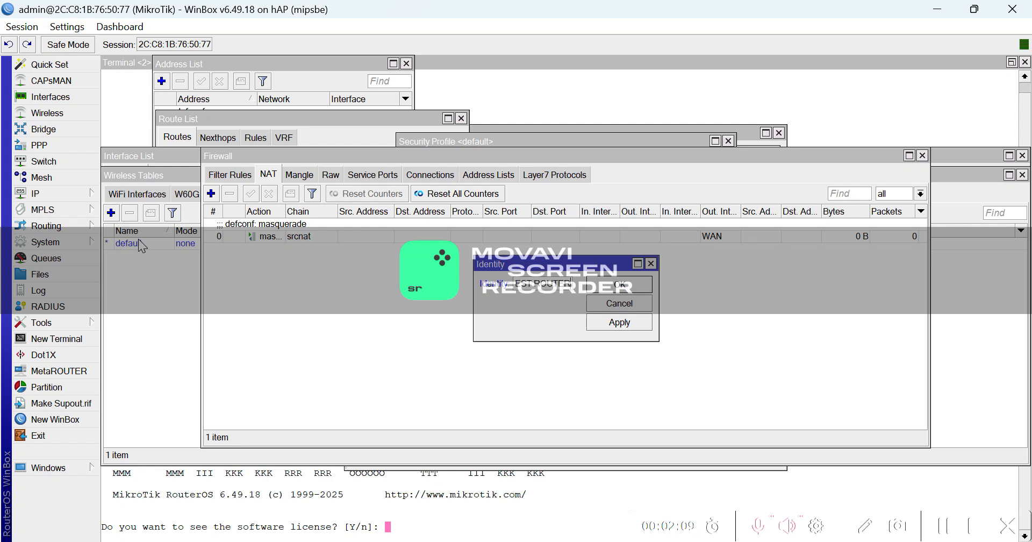
click(629, 321)
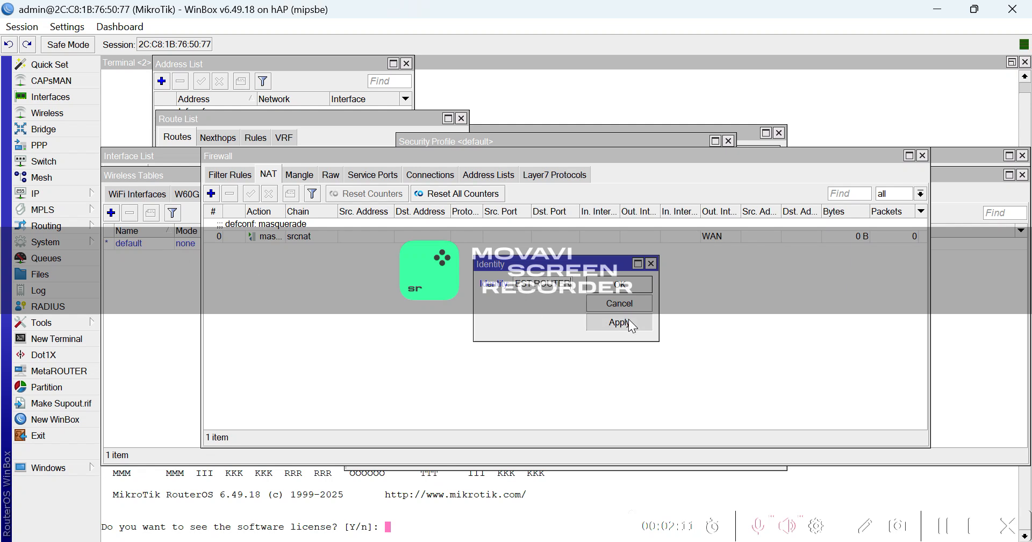
click(611, 289)
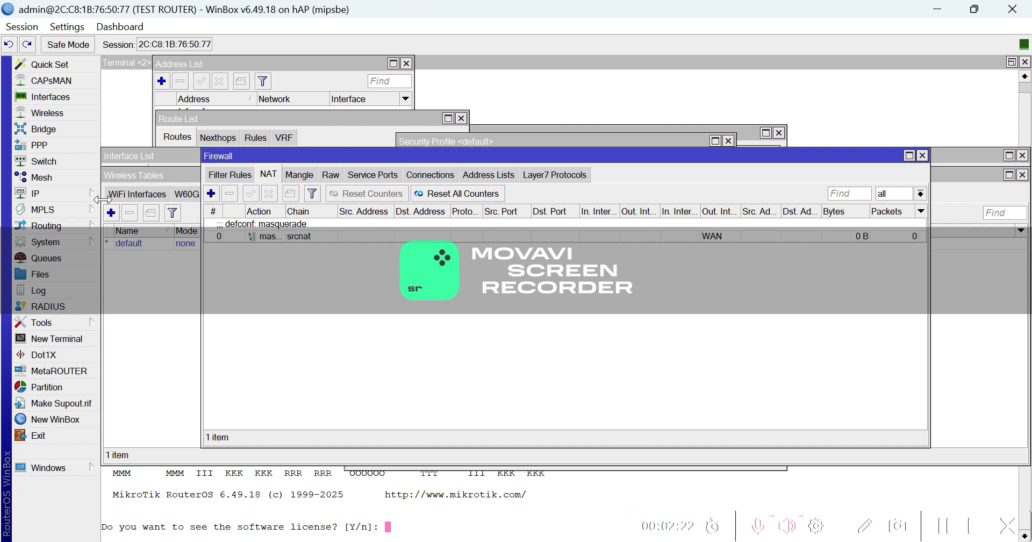
Add the address 192.168.88.50/24 on interface ether2 and save it.
click(74, 195)
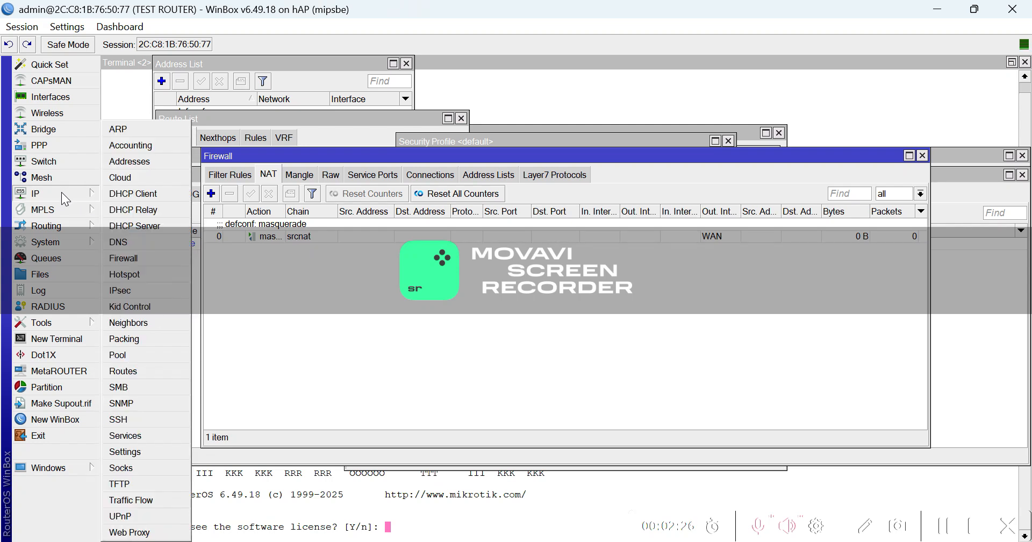
click(155, 160)
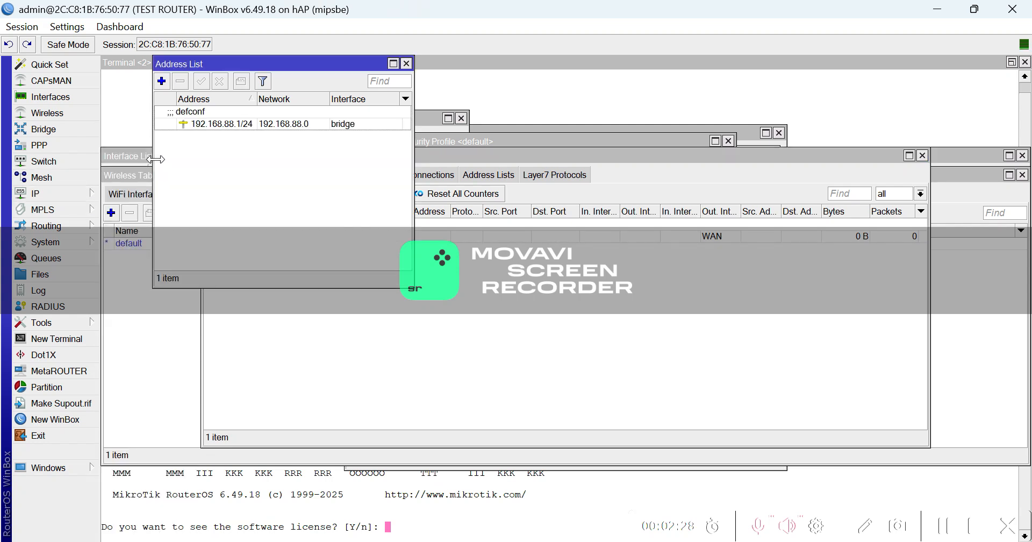
click(162, 82)
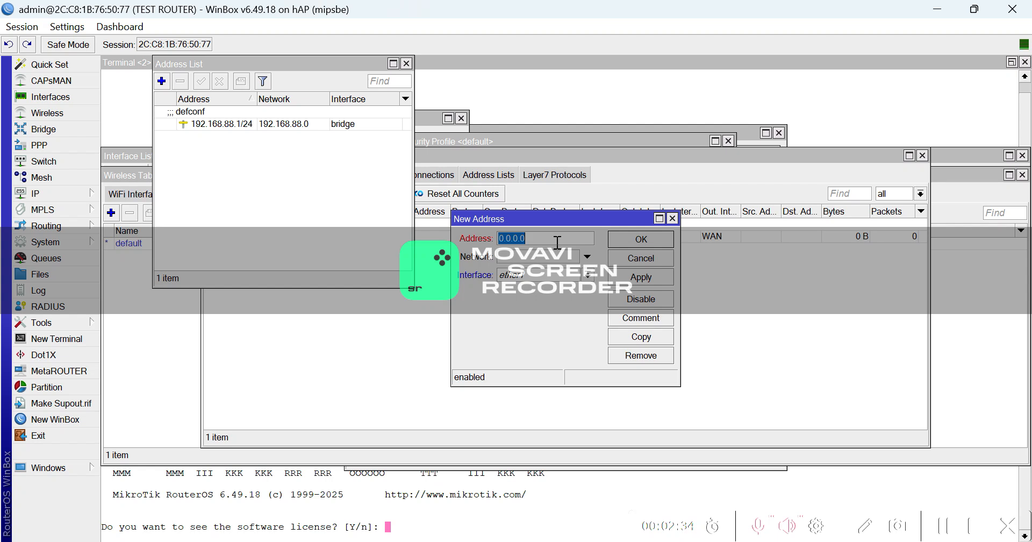
text(192.168.88.50/24)
click(587, 275)
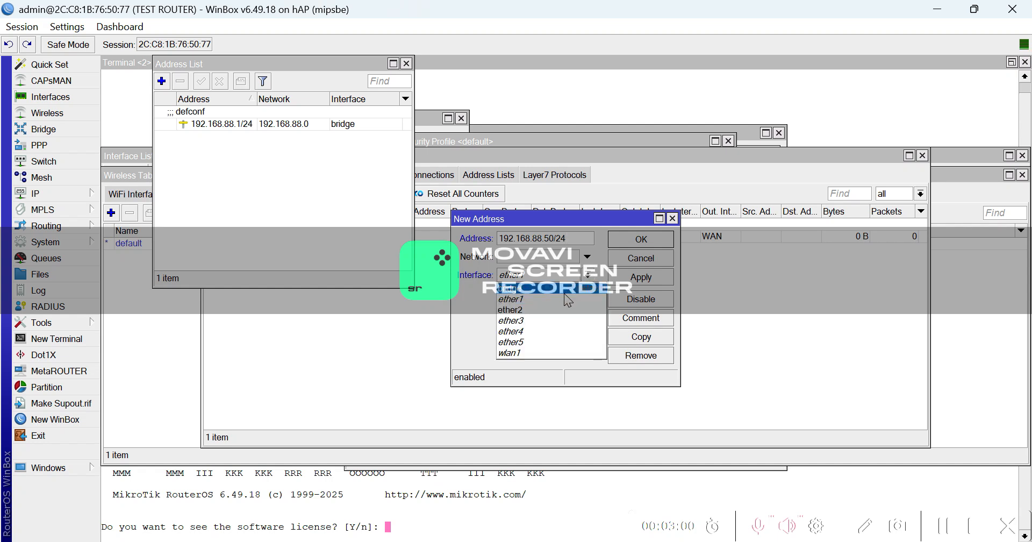
click(553, 309)
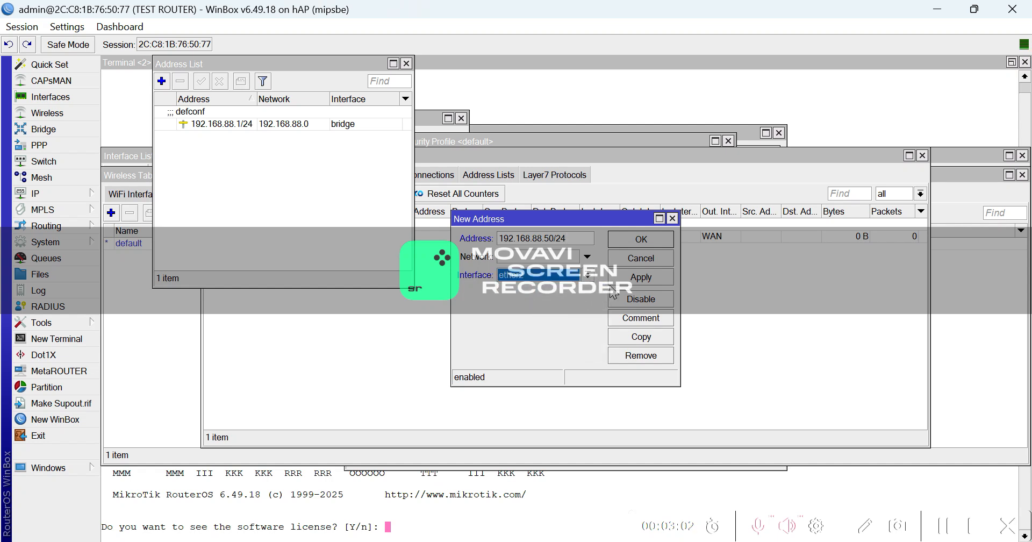
click(633, 278)
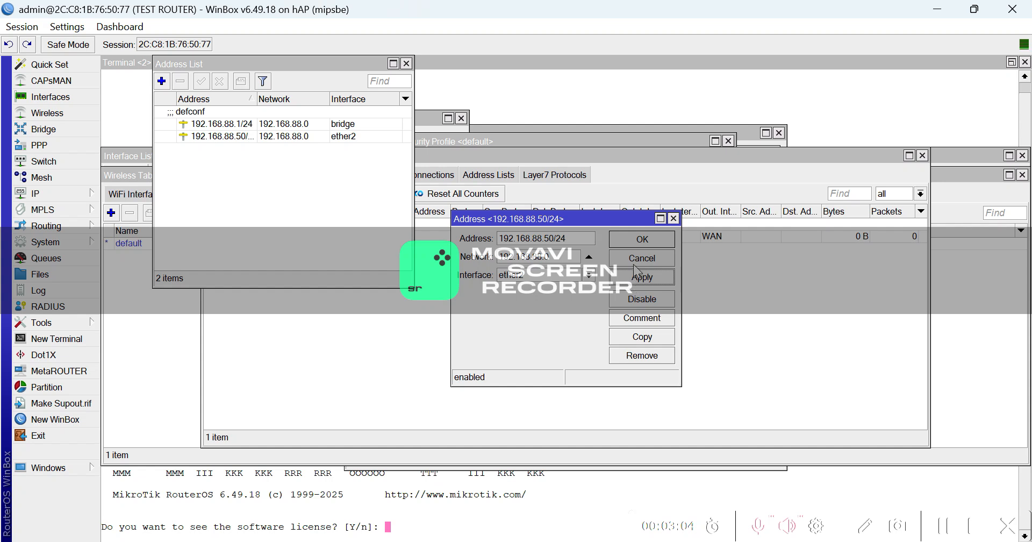
click(633, 243)
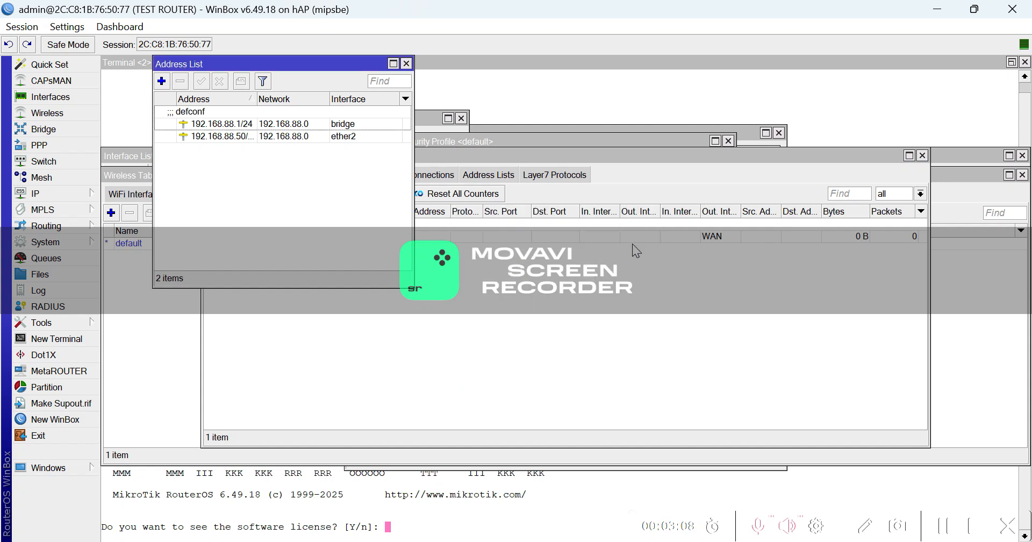
Enter 8.8.8.8 as the DNS server and apply the change.
click(60, 192)
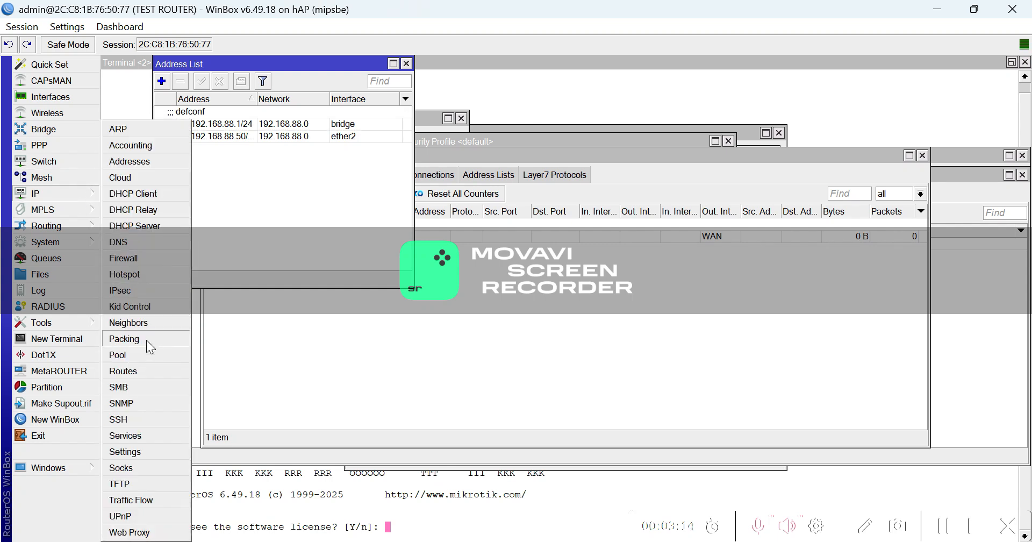
click(149, 240)
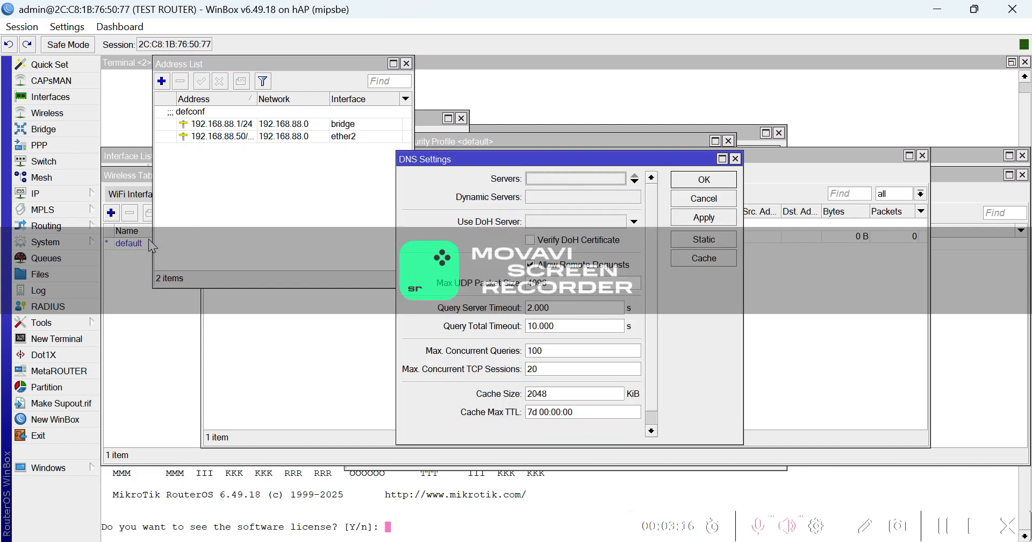
click(540, 176)
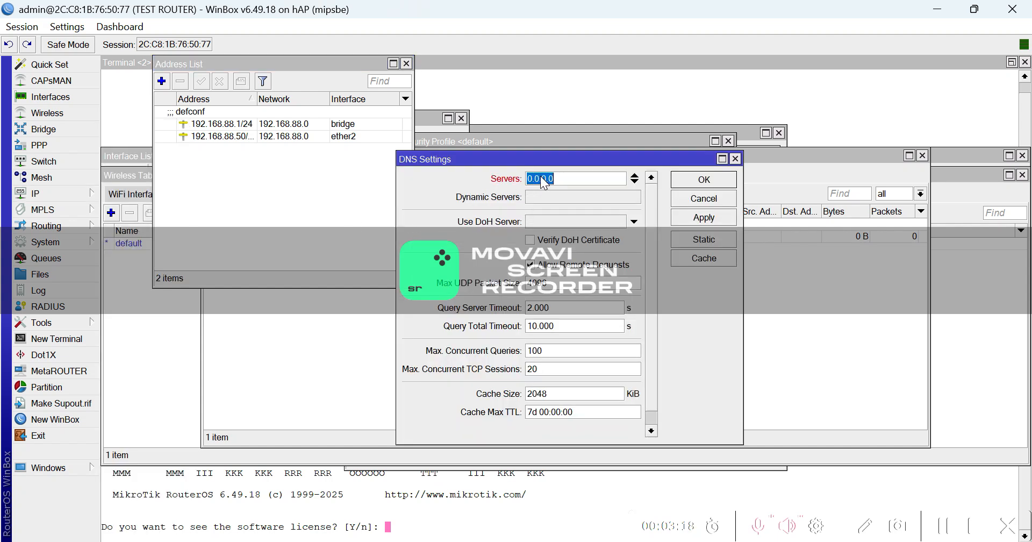
text(8.8.8.8)
click(706, 221)
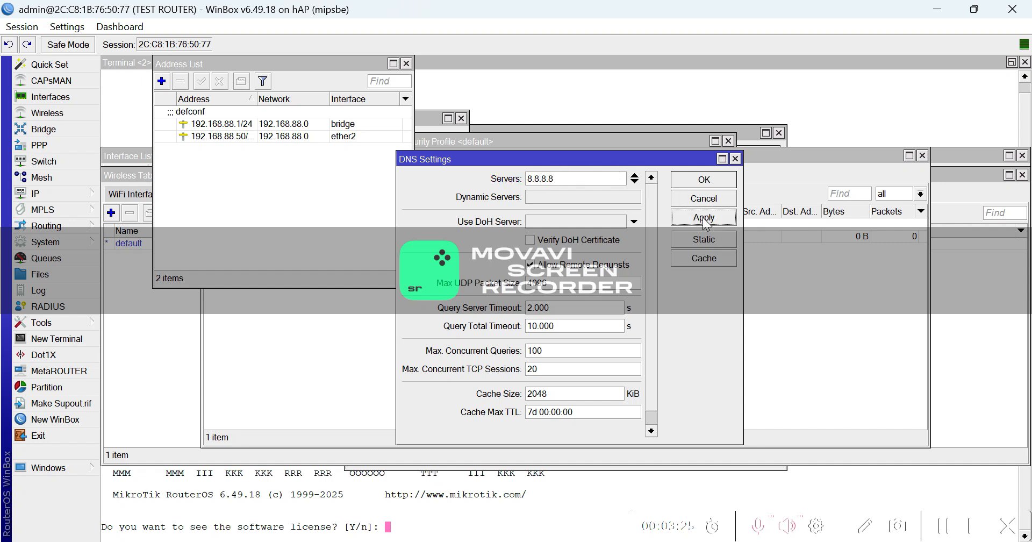
click(702, 182)
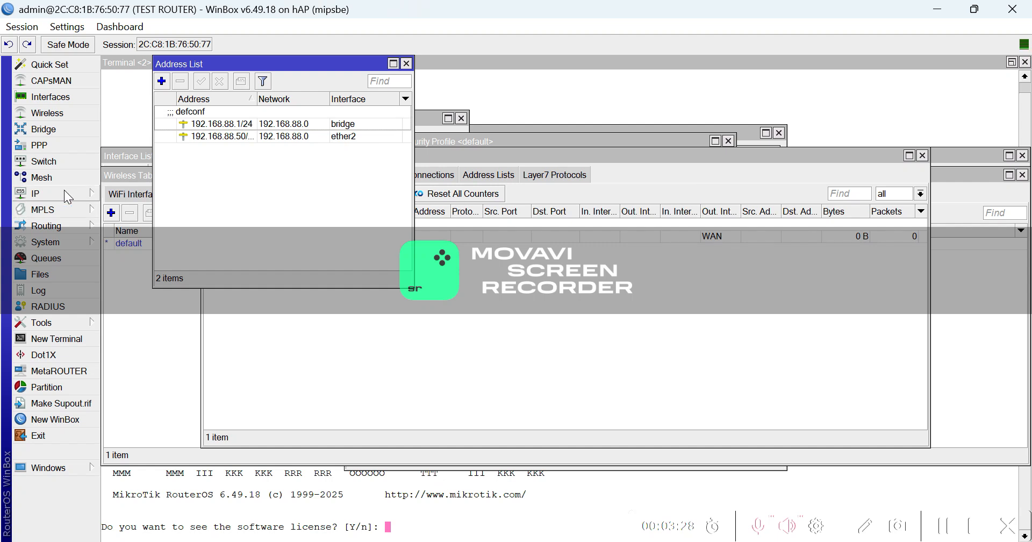
Bring up the Route List window under IP > Routes.
click(64, 189)
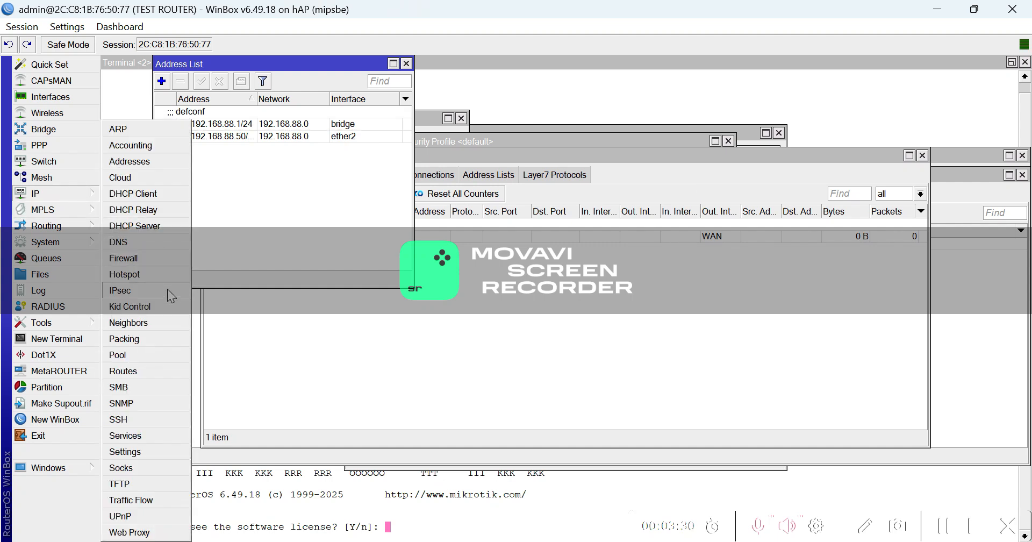
click(138, 372)
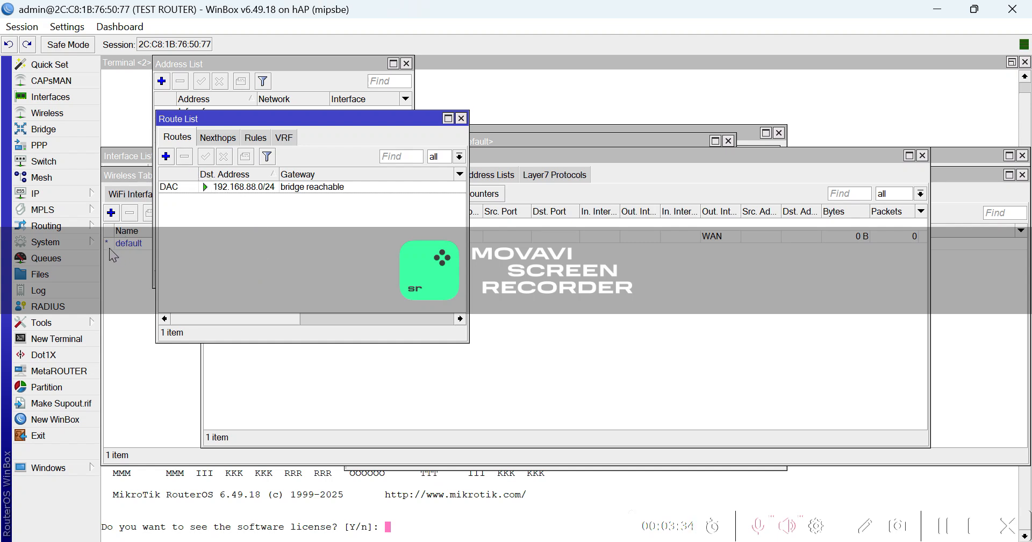
click(63, 193)
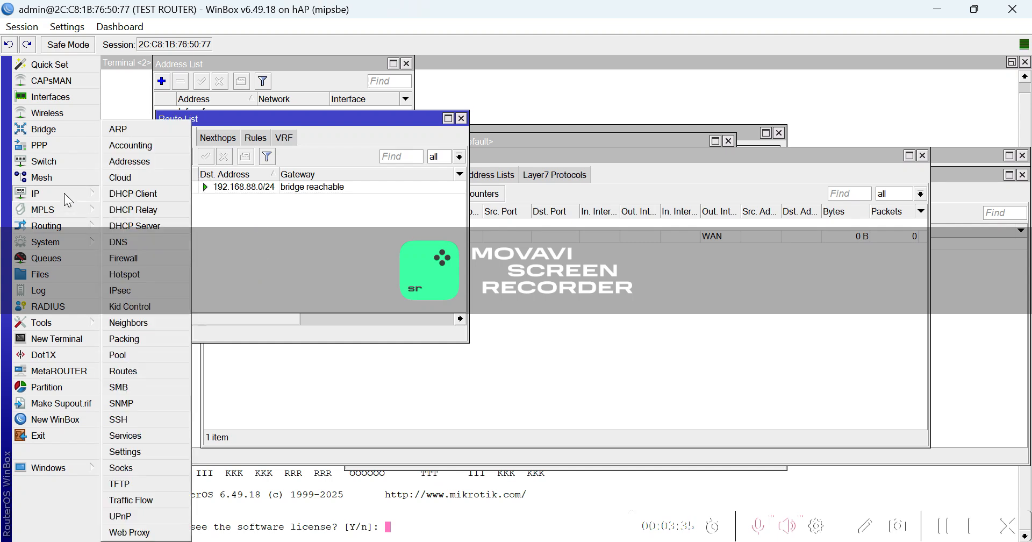
click(137, 371)
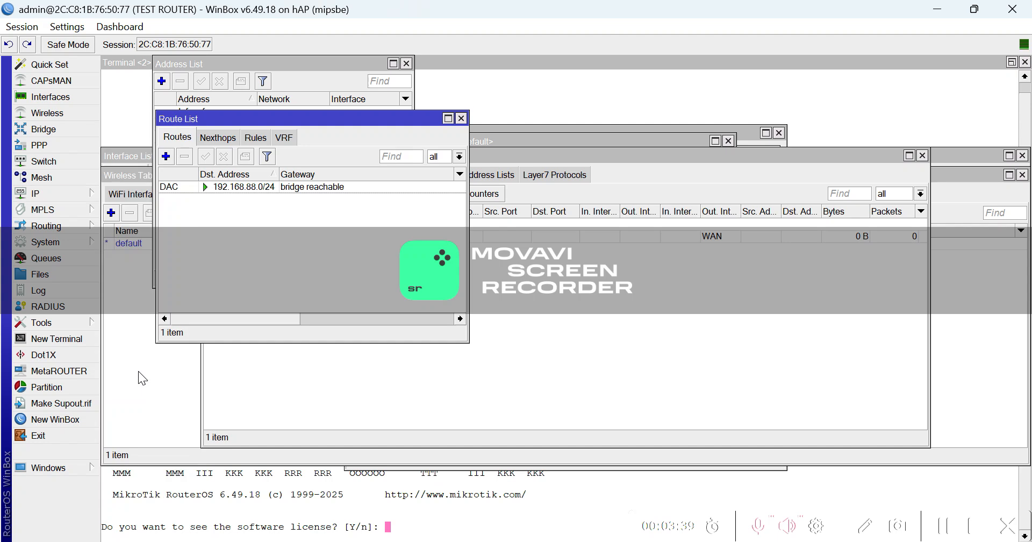
Add a new default route with gateway 192.168.88.1 and save it.
click(166, 157)
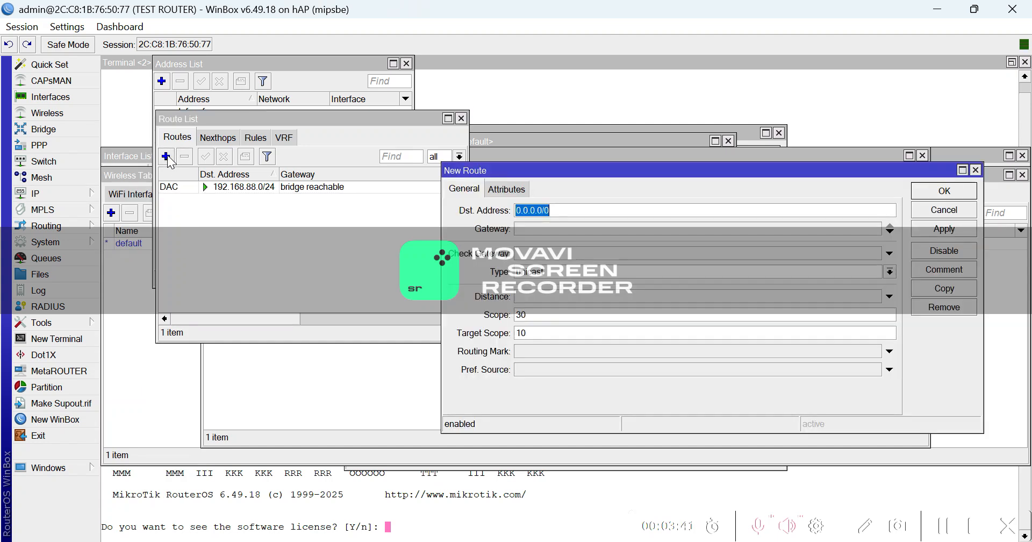
click(545, 226)
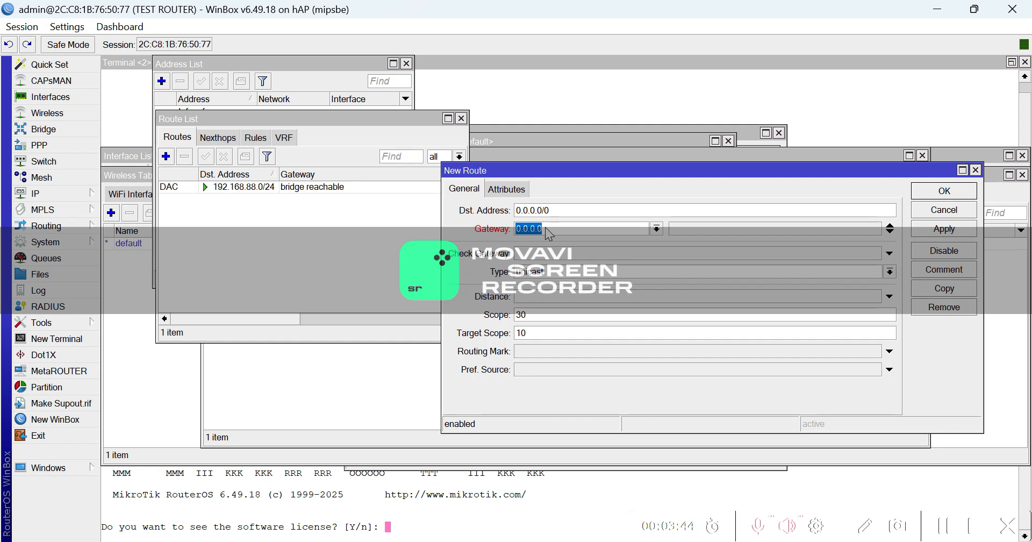
text(192.168.88.1)
click(930, 228)
click(936, 190)
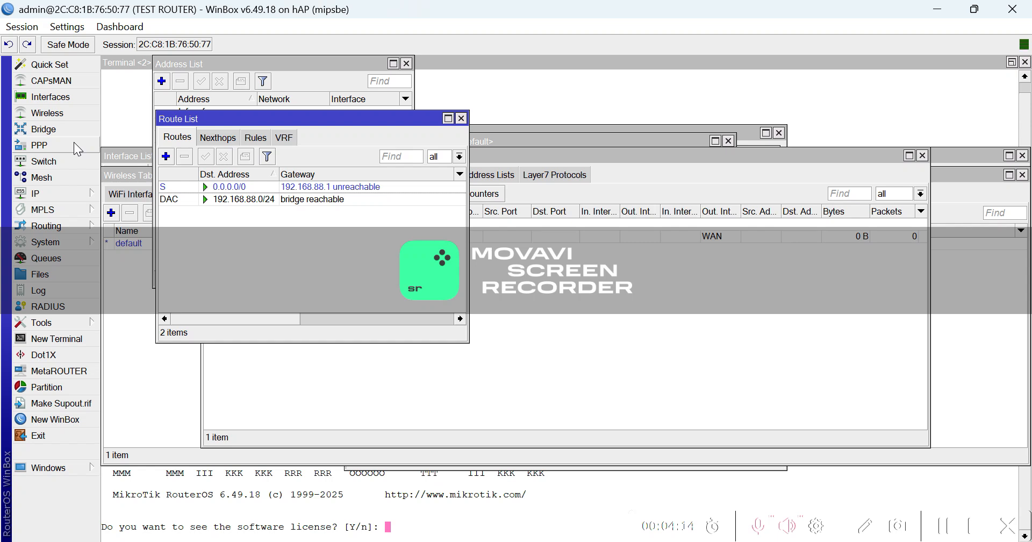
Change wlan1's SSID from MikroTik-76507B to 'TEST 123' and apply.
click(72, 101)
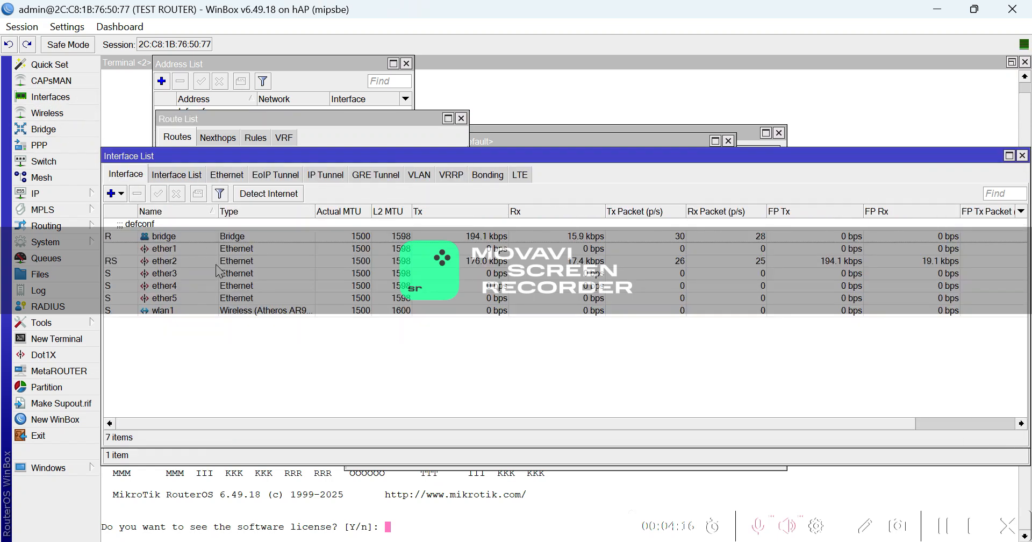
double_click(282, 312)
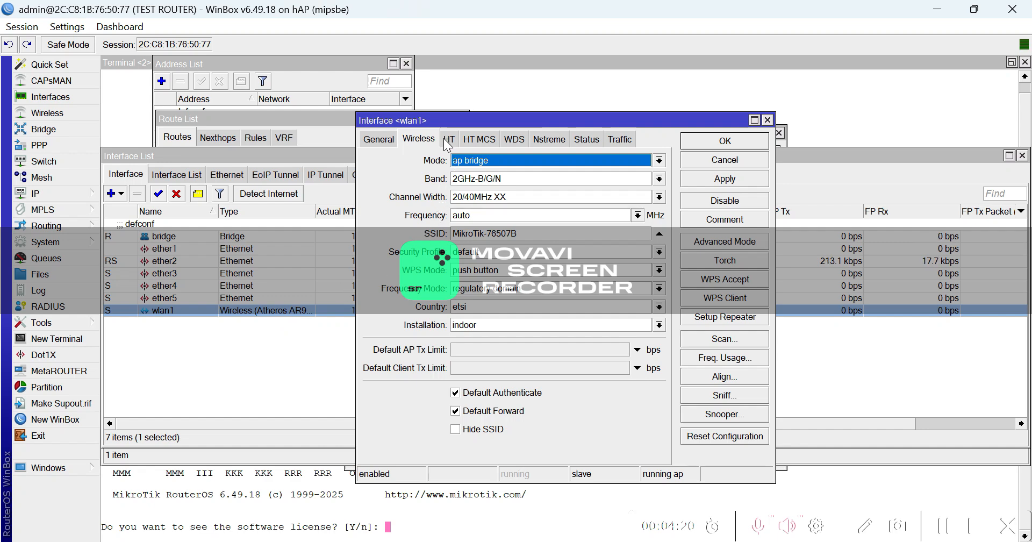
click(388, 142)
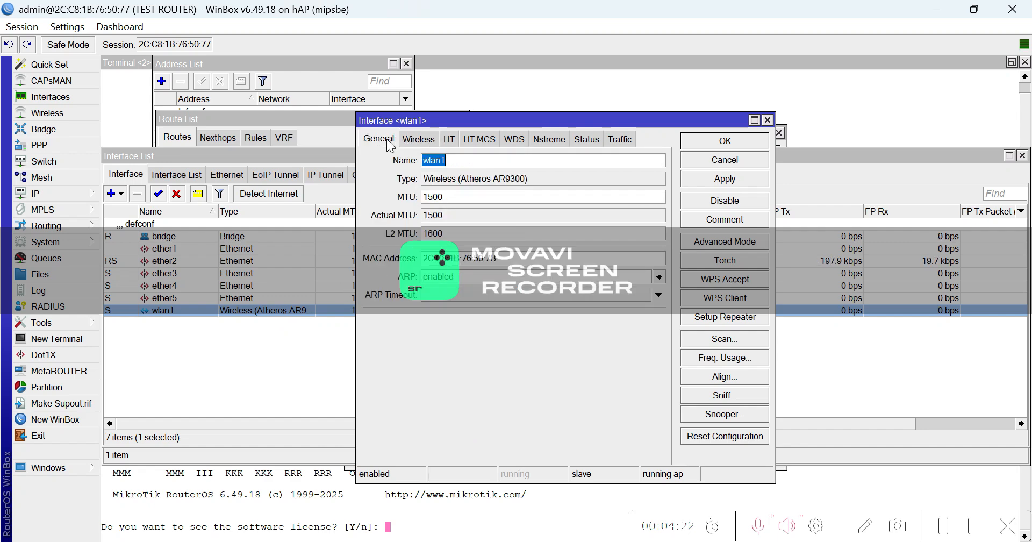
click(422, 141)
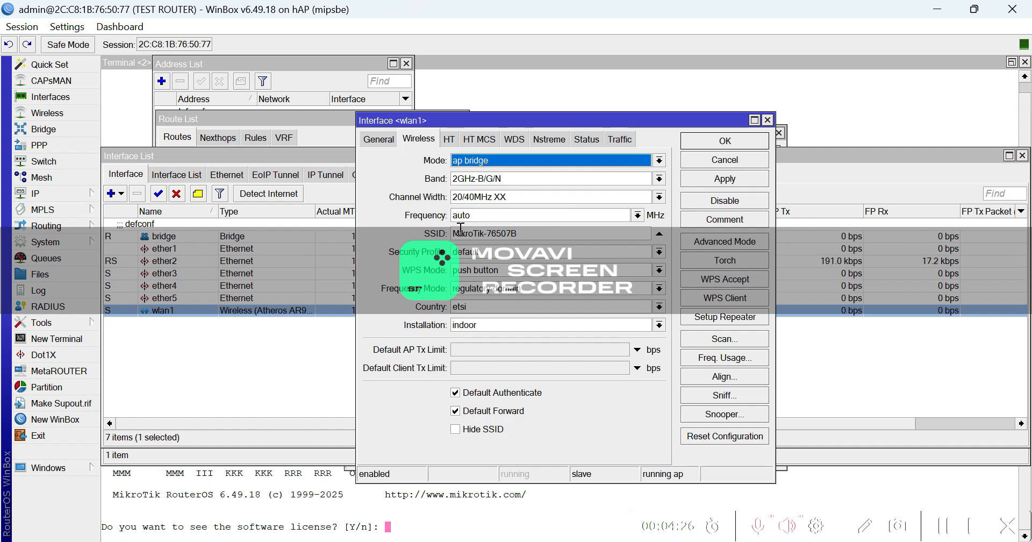
click(524, 235)
drag(524, 235, 452, 228)
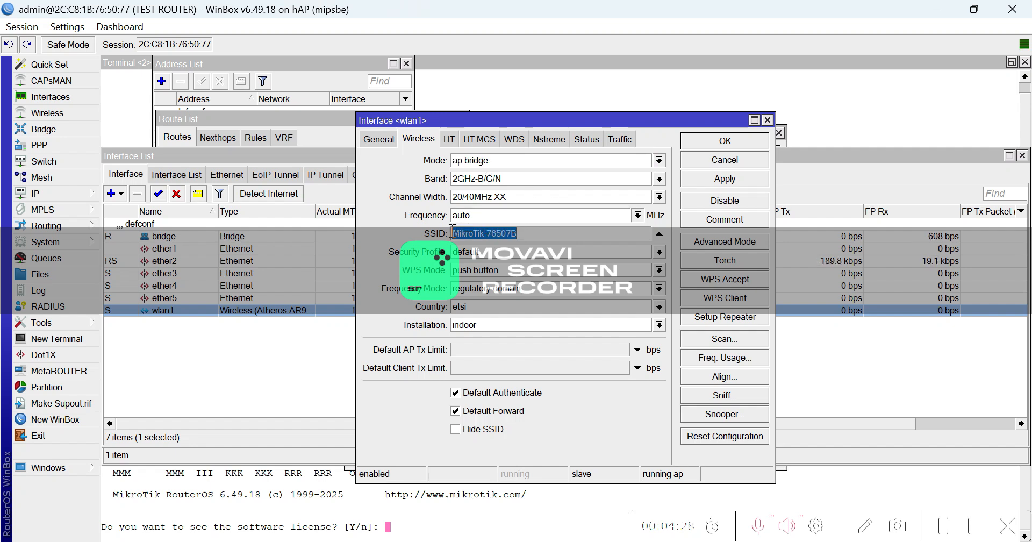
text(TE)
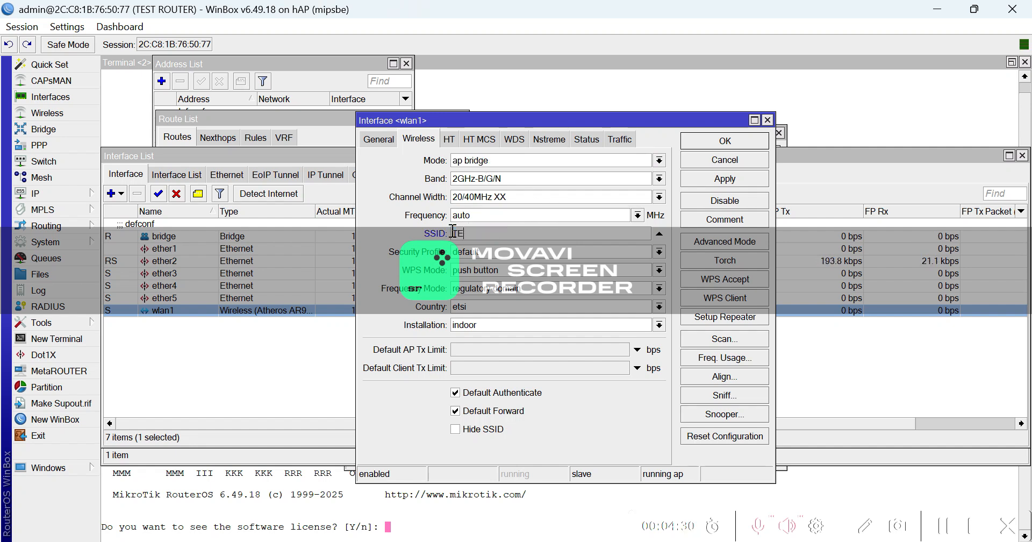
text(ST 123)
click(725, 183)
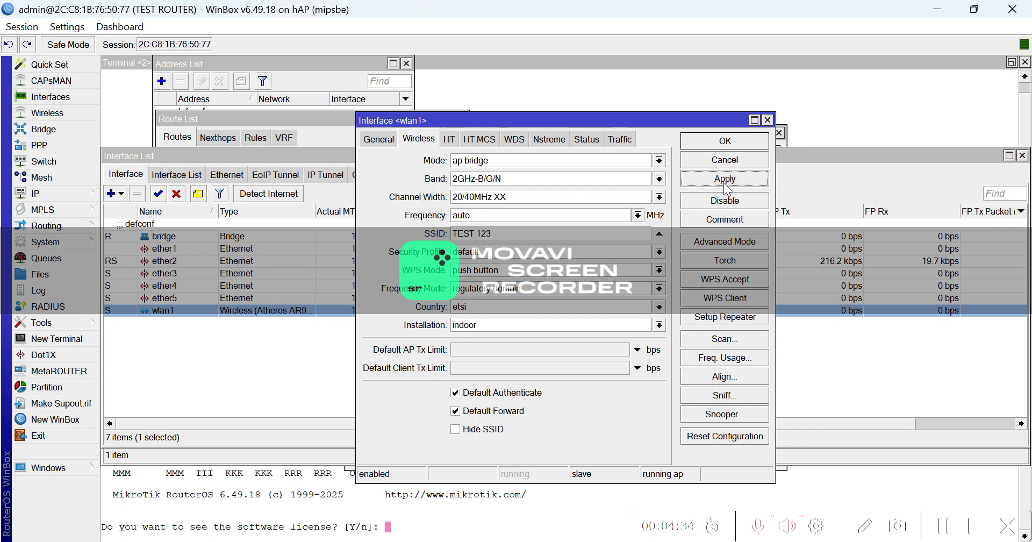
click(706, 143)
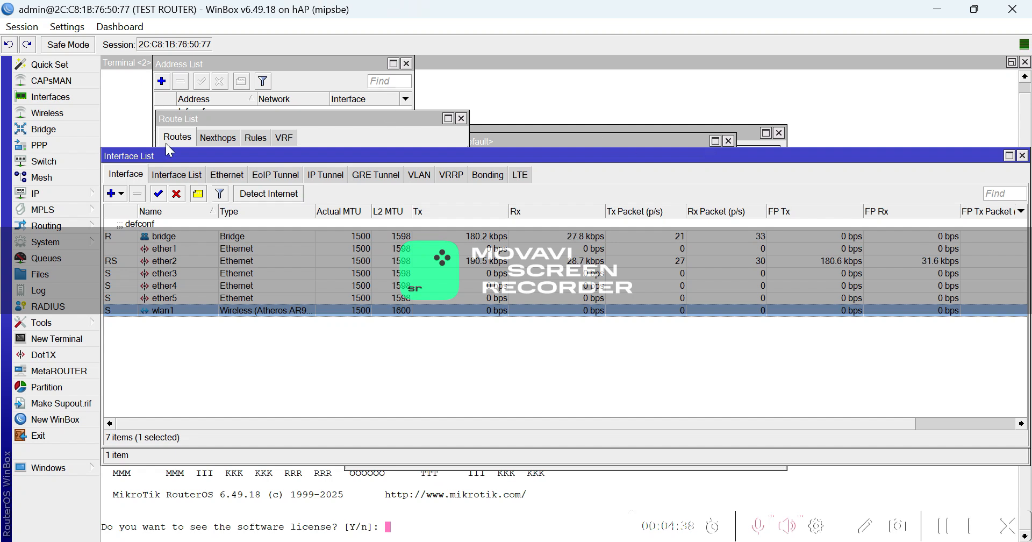
Set the default profile to dynamic keys with WPA2 PSK and enter the pre-shared key.
click(65, 112)
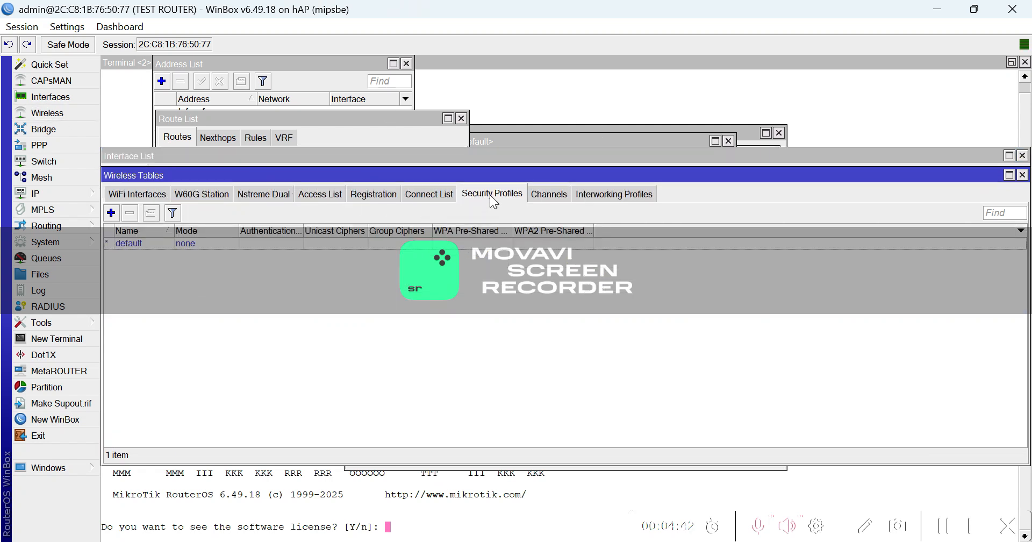
double_click(199, 244)
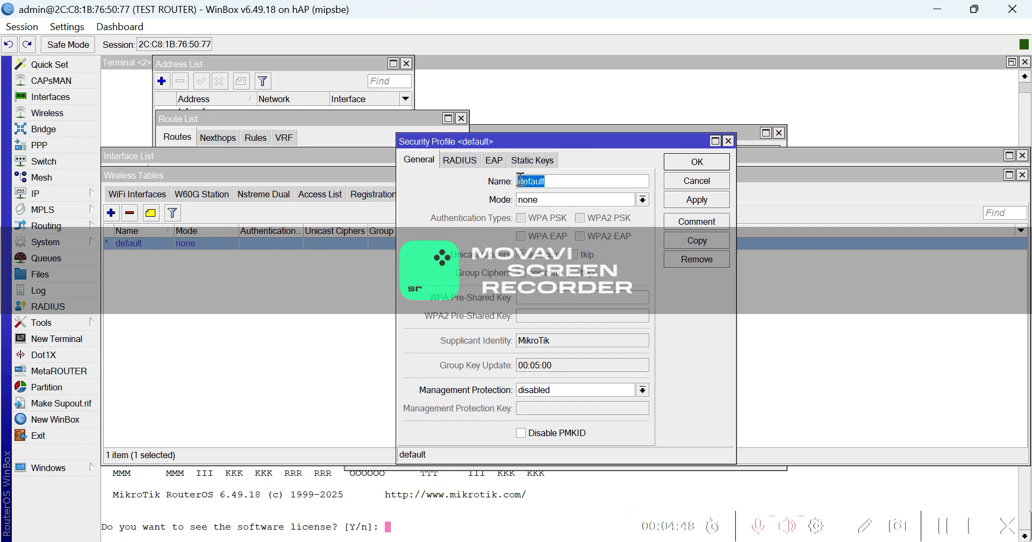
click(573, 199)
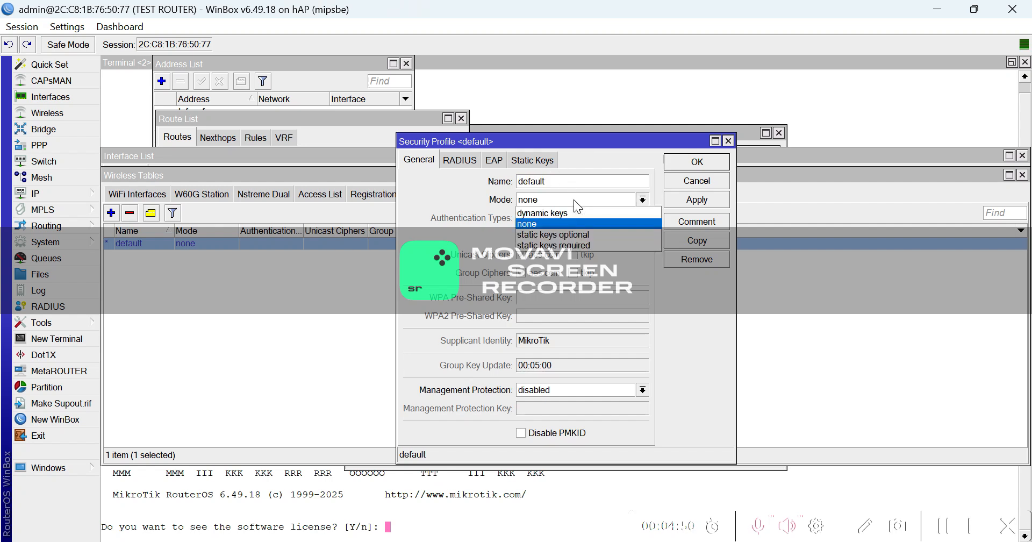
click(569, 213)
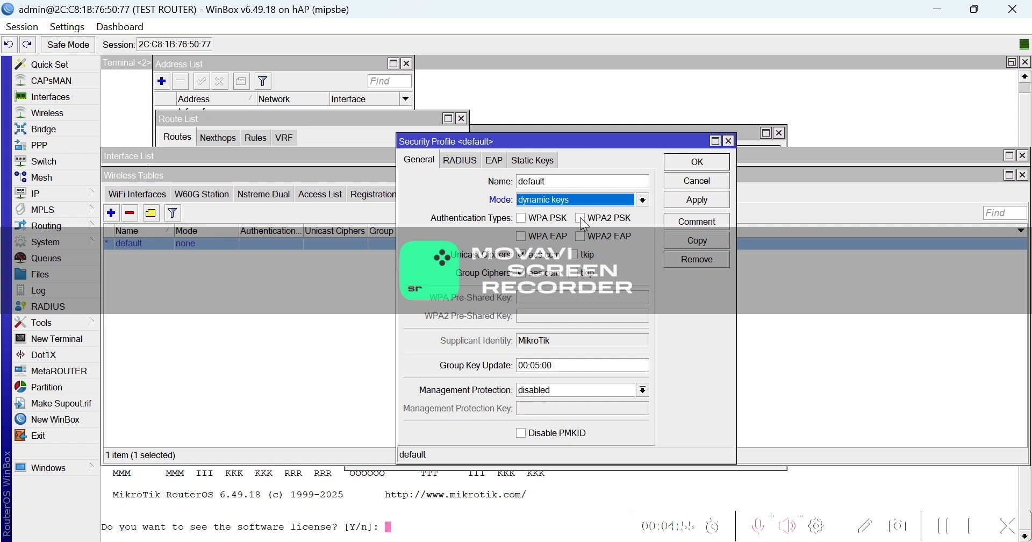
click(581, 219)
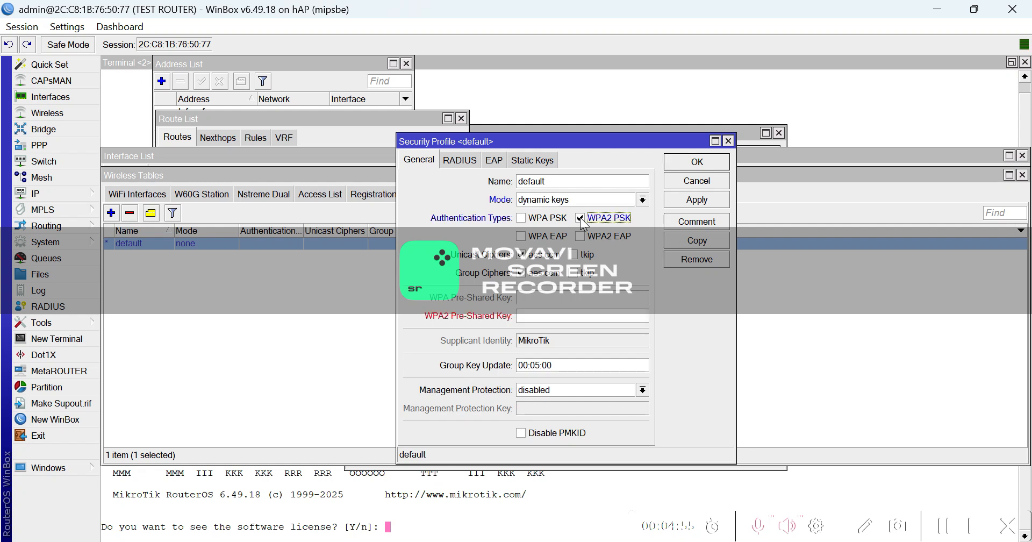
click(540, 316)
text(TEST)
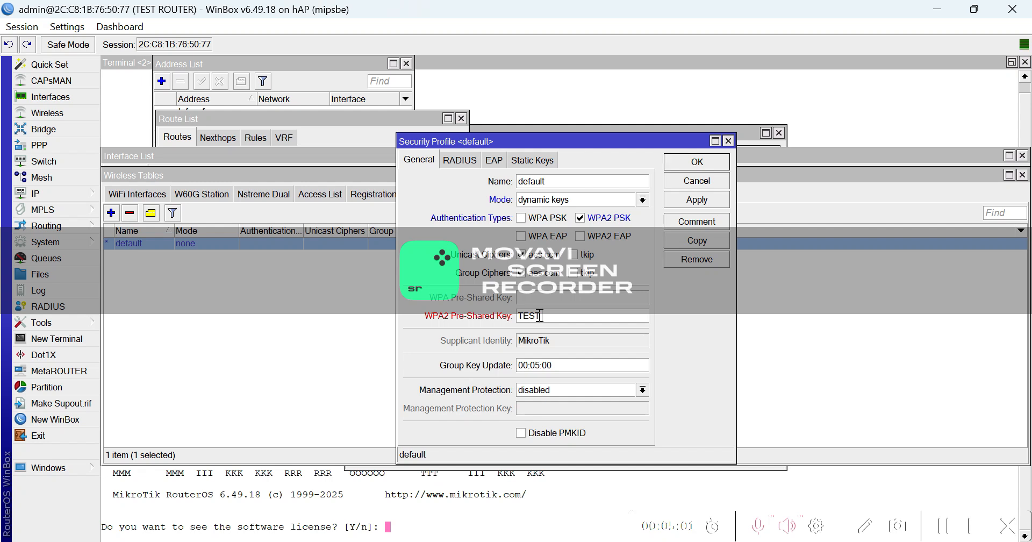
text( 123)
click(689, 198)
click(684, 167)
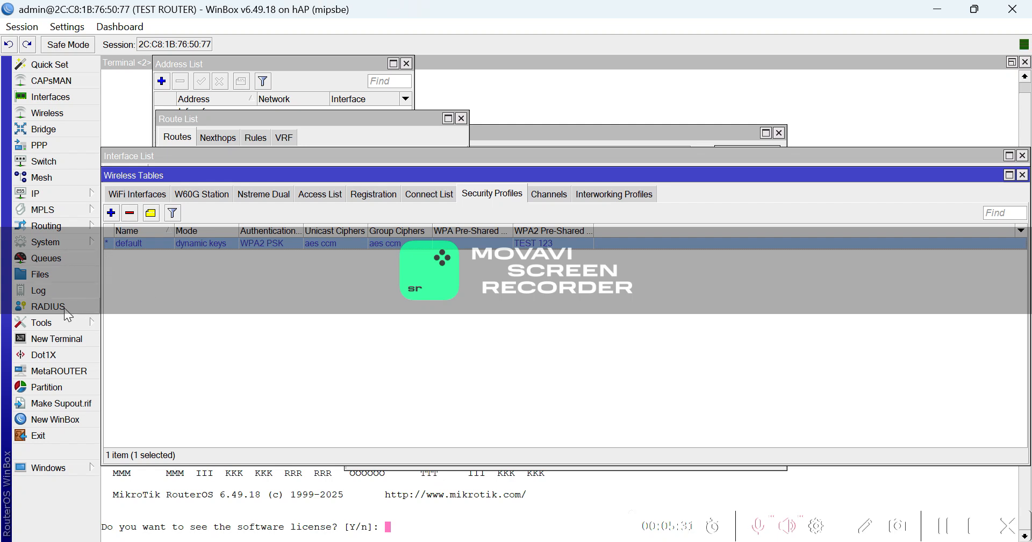
Open the IP Scan tool and set its interface to bridge.
click(59, 322)
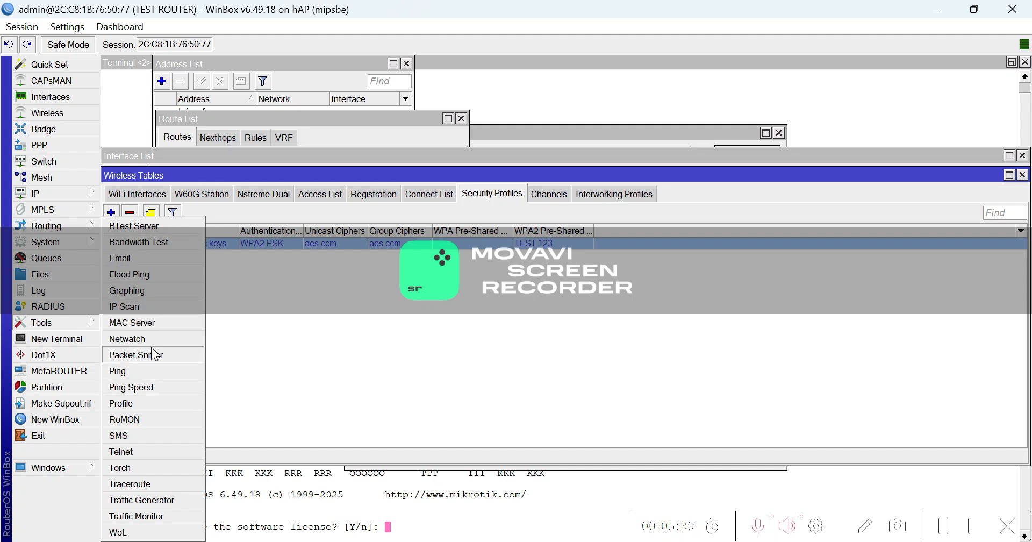
click(157, 240)
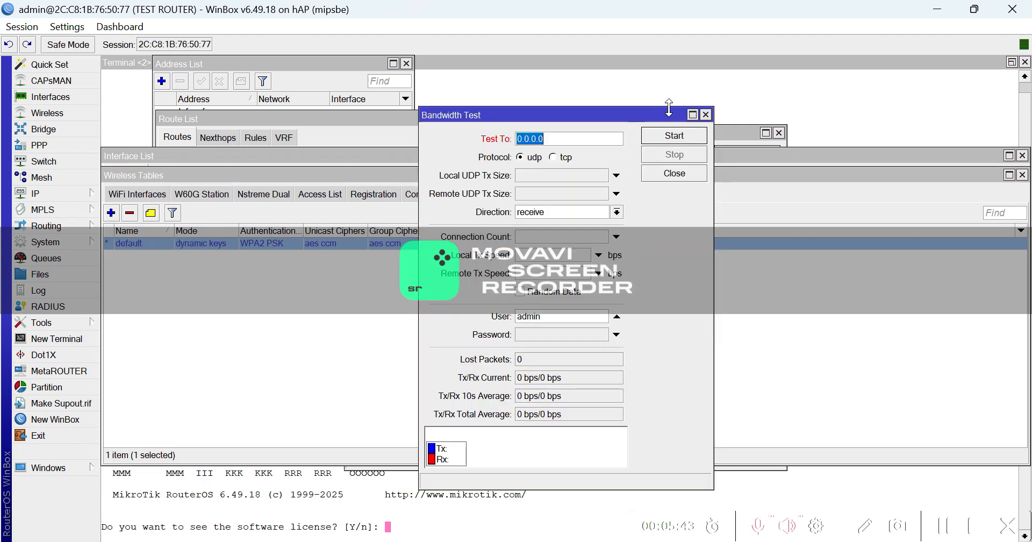
click(155, 243)
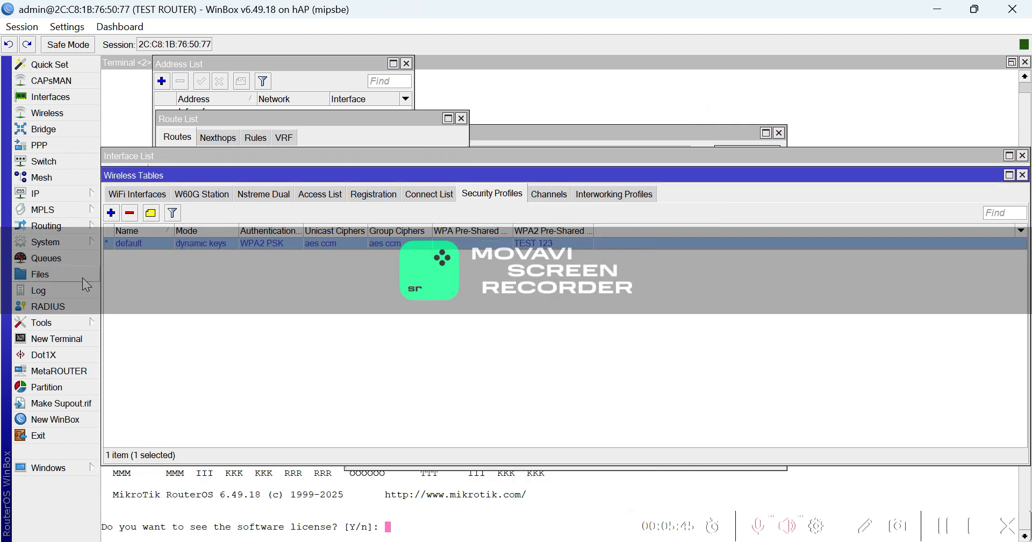
click(70, 323)
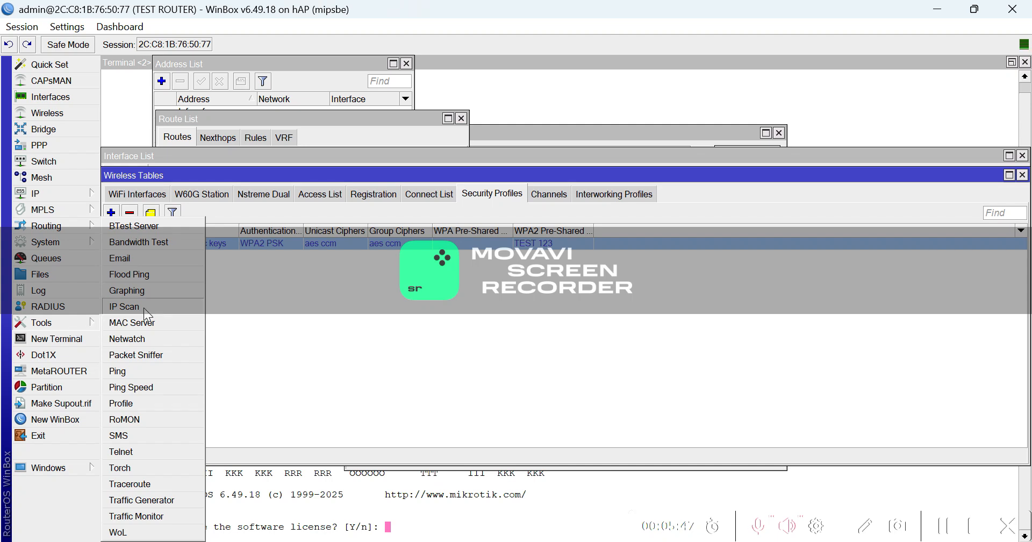
click(125, 306)
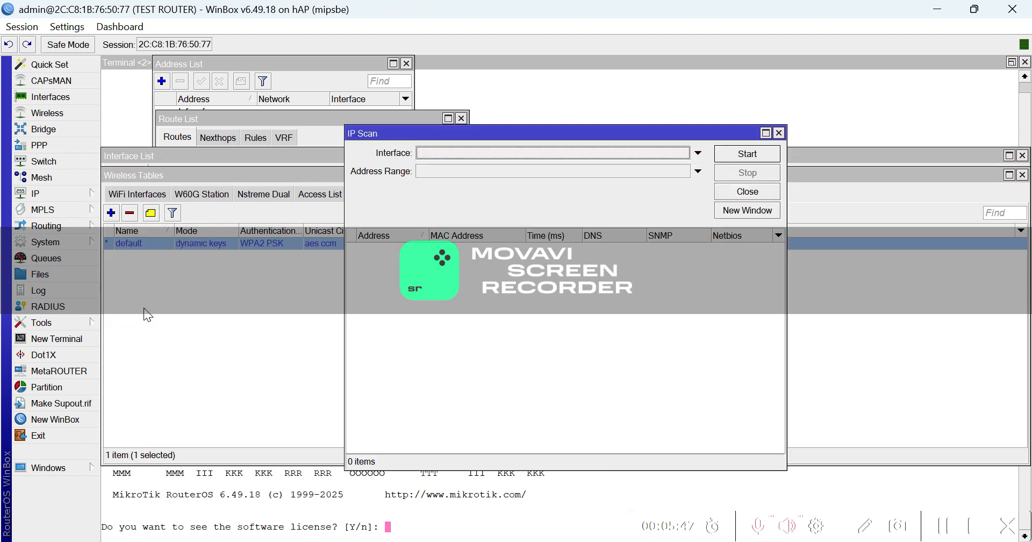
click(700, 153)
click(683, 154)
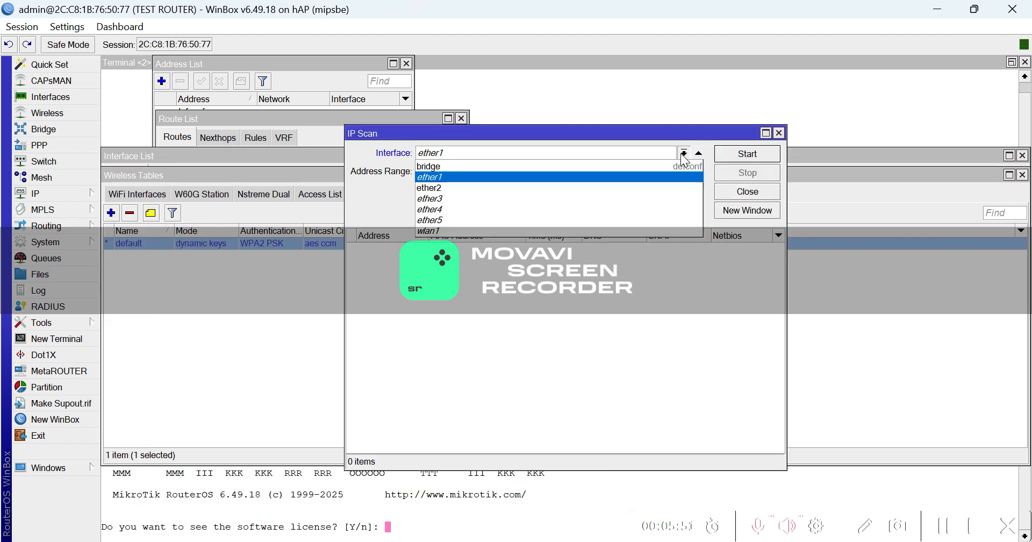
click(664, 160)
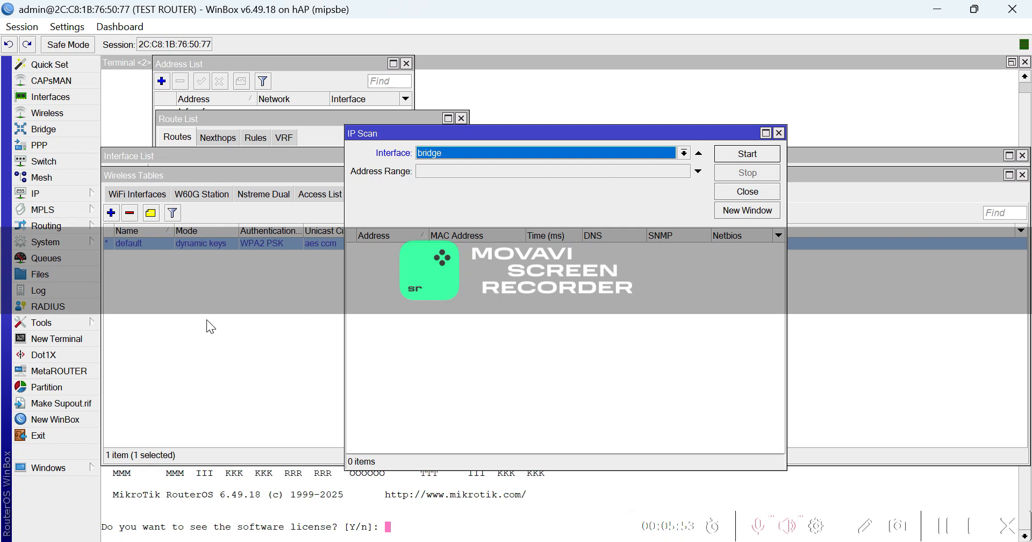
Open and close the Ping tool, then launch a new WinBox login window.
click(76, 321)
click(157, 371)
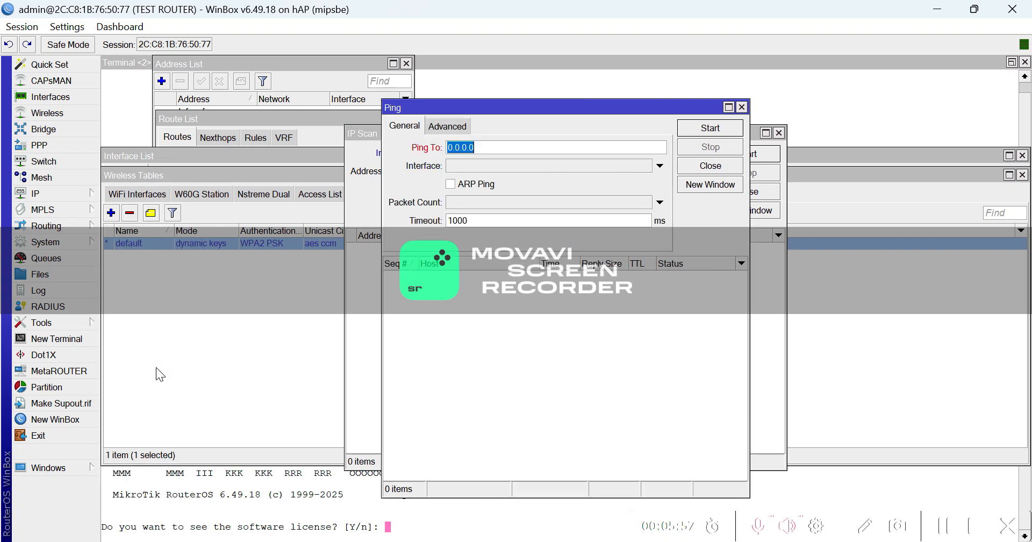
click(741, 107)
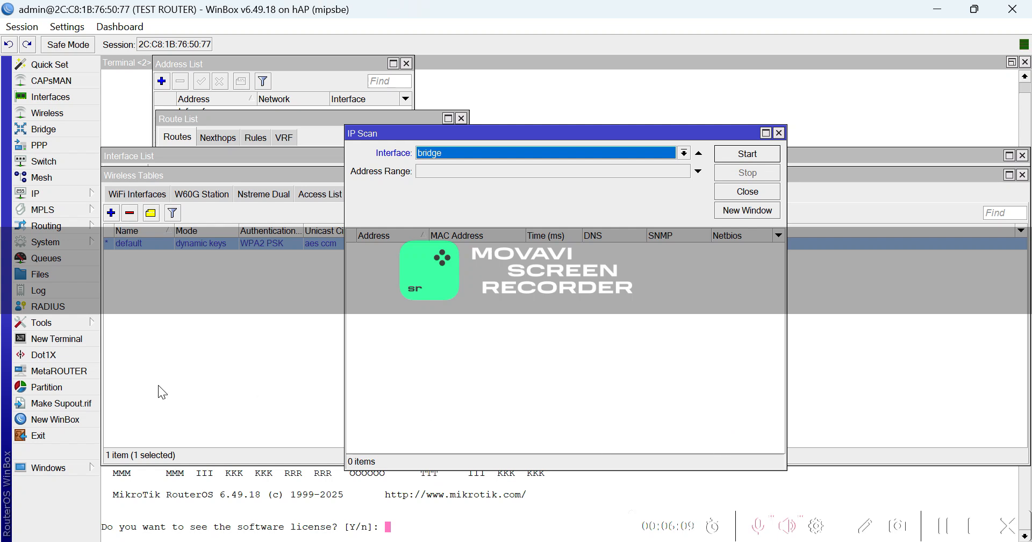
click(76, 419)
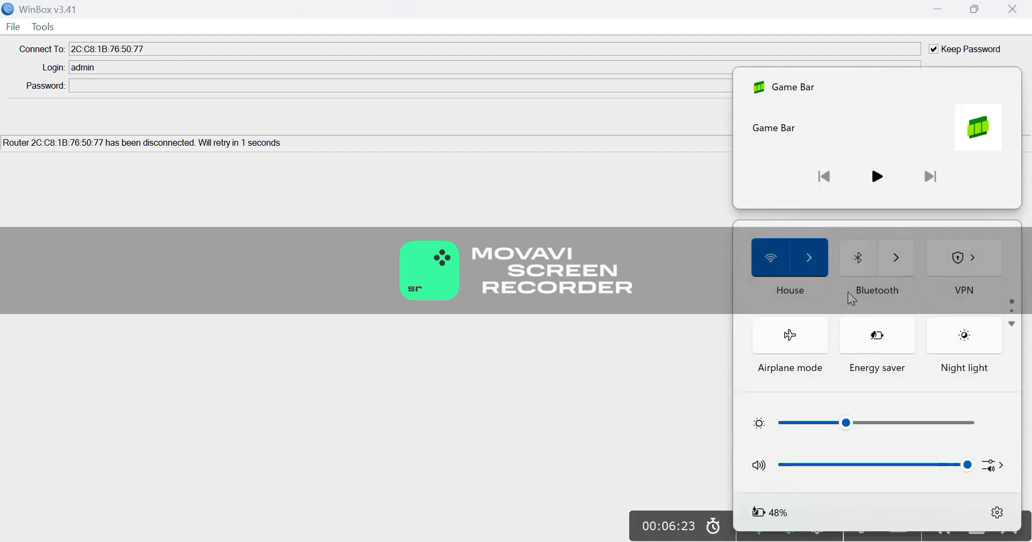
Connect the computer to the UAP LINK Wi-Fi network.
click(819, 269)
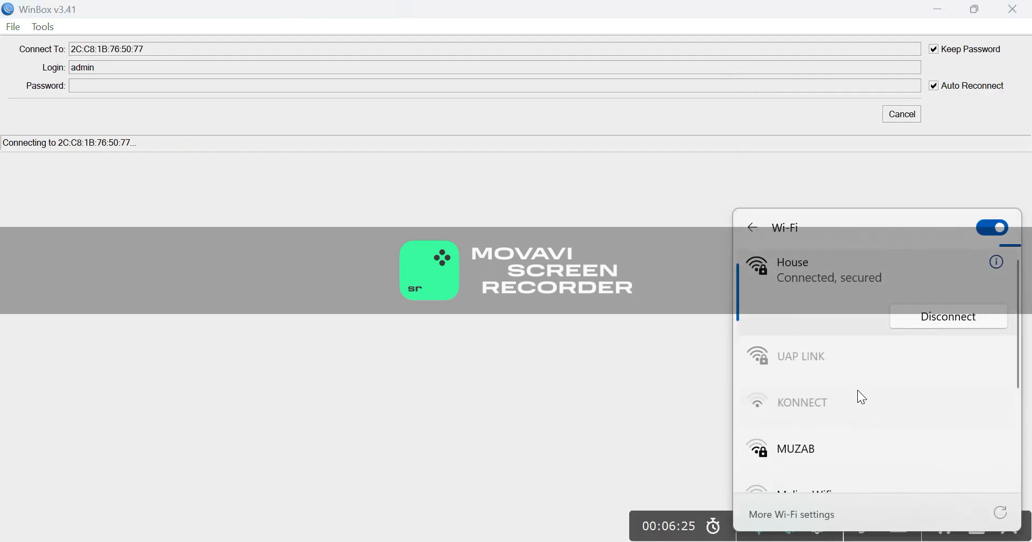
click(839, 363)
click(938, 388)
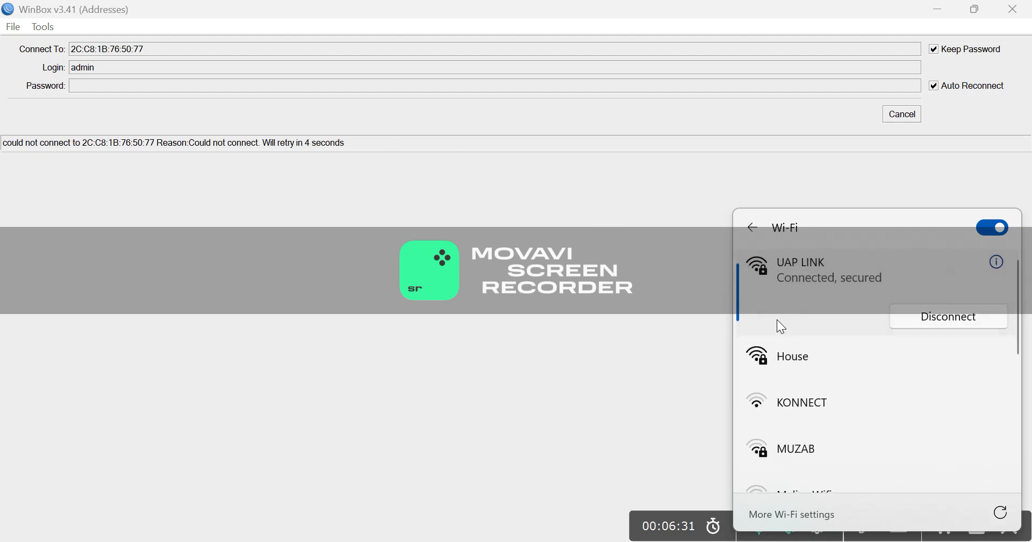
click(651, 317)
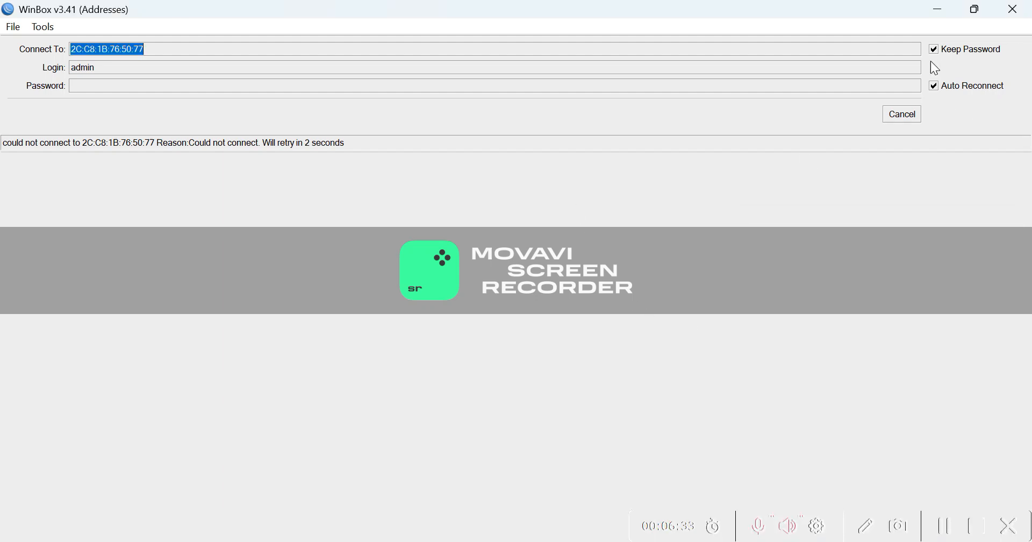
Cancel the hAP attempt and log in to the MikroTik at 192.168.88.1 with its password.
click(902, 115)
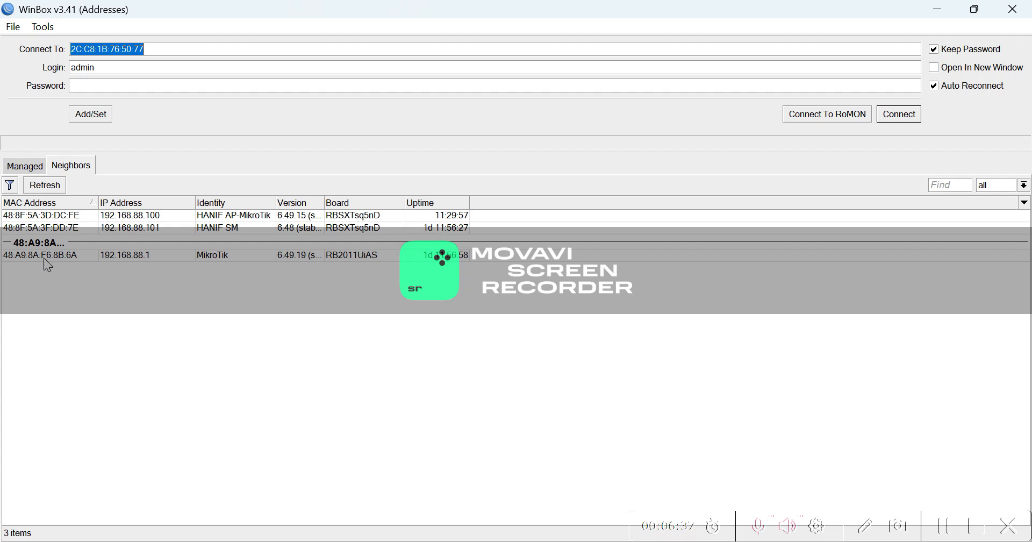
click(44, 258)
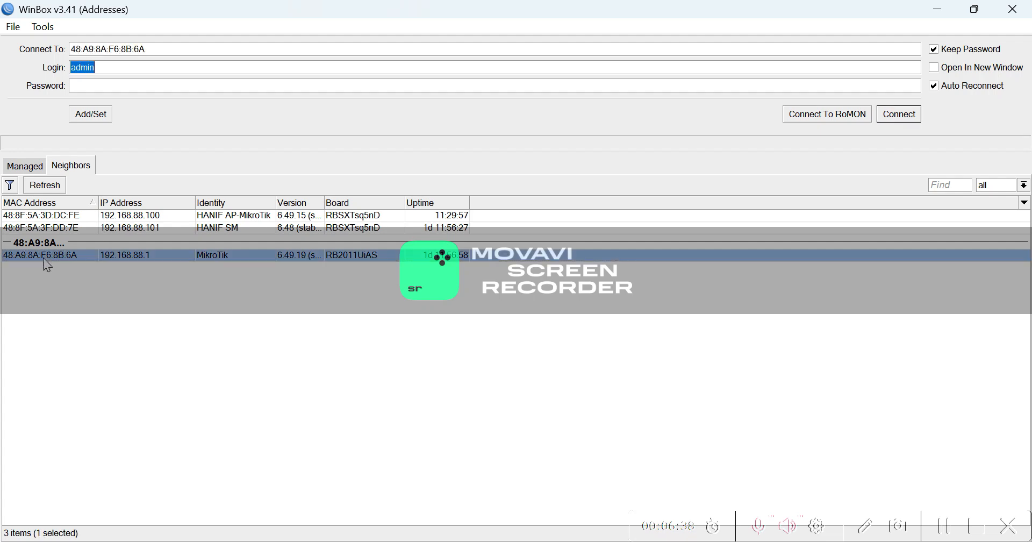
click(145, 90)
text(**********)
click(900, 115)
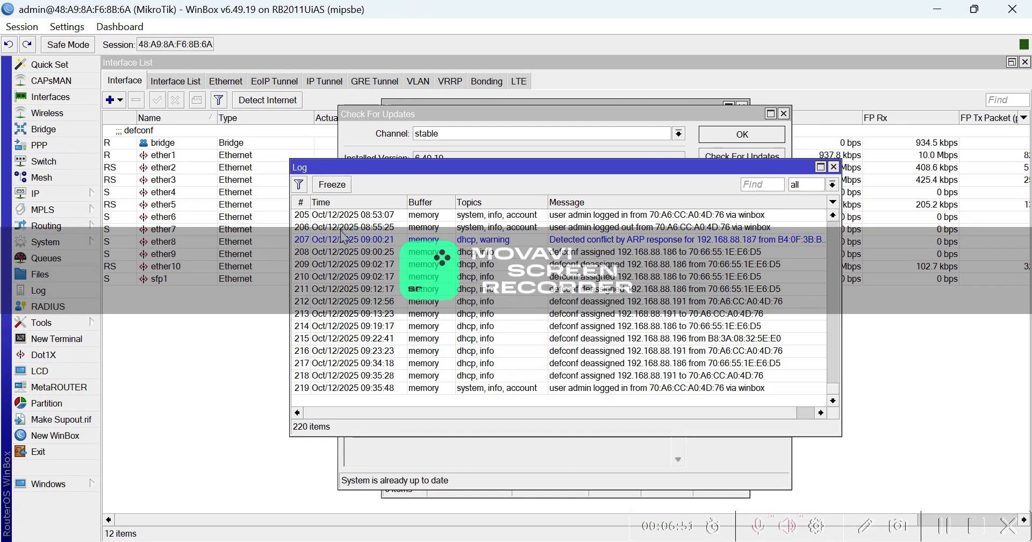
Run an IP Scan on the bridge interface with address range 0.0.0.0 and maximize the results.
click(54, 320)
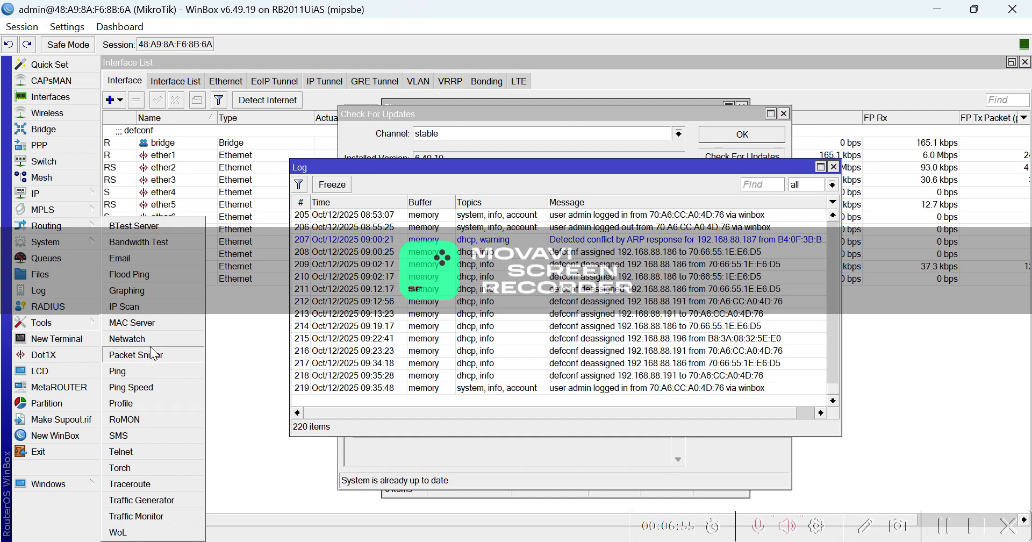
click(149, 307)
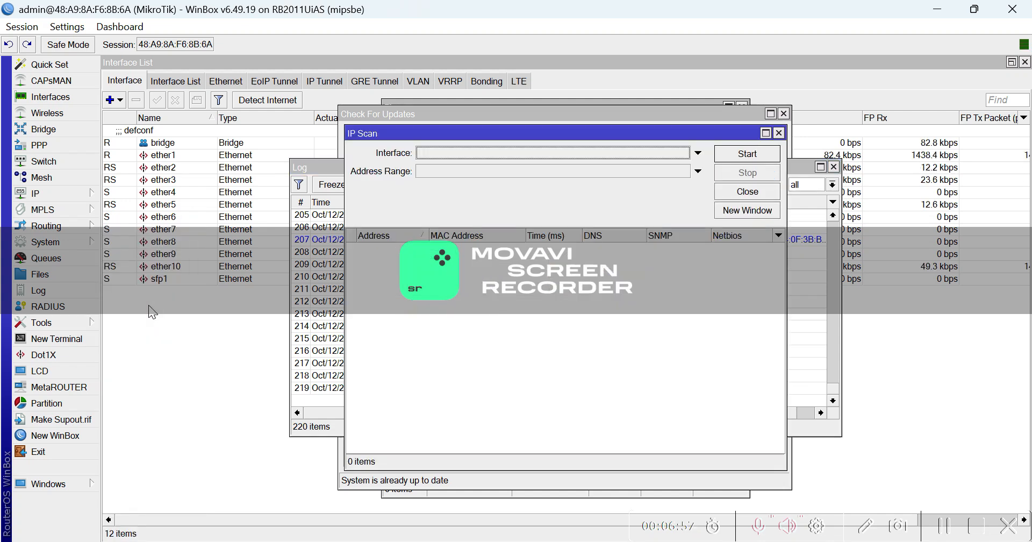
click(698, 153)
click(684, 155)
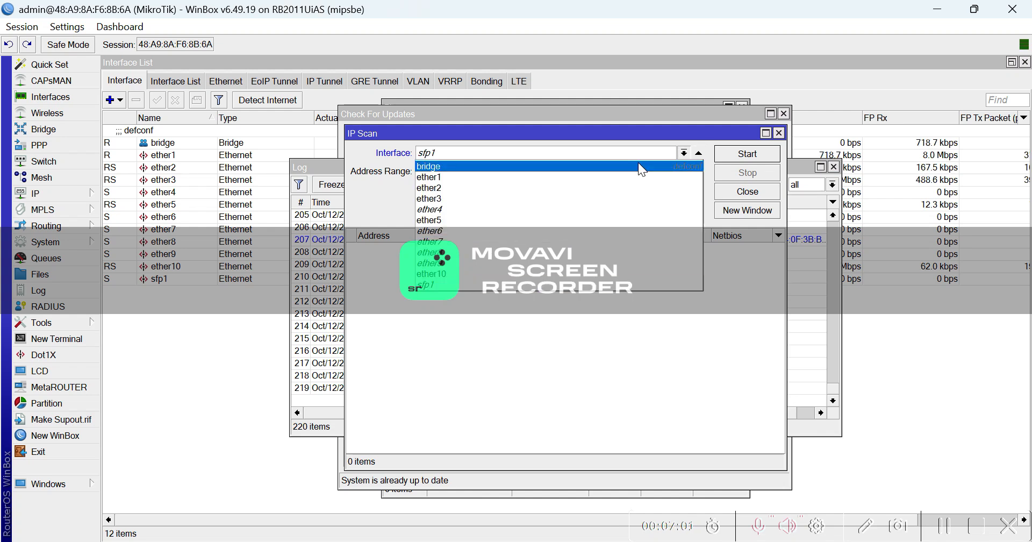
click(631, 164)
click(620, 173)
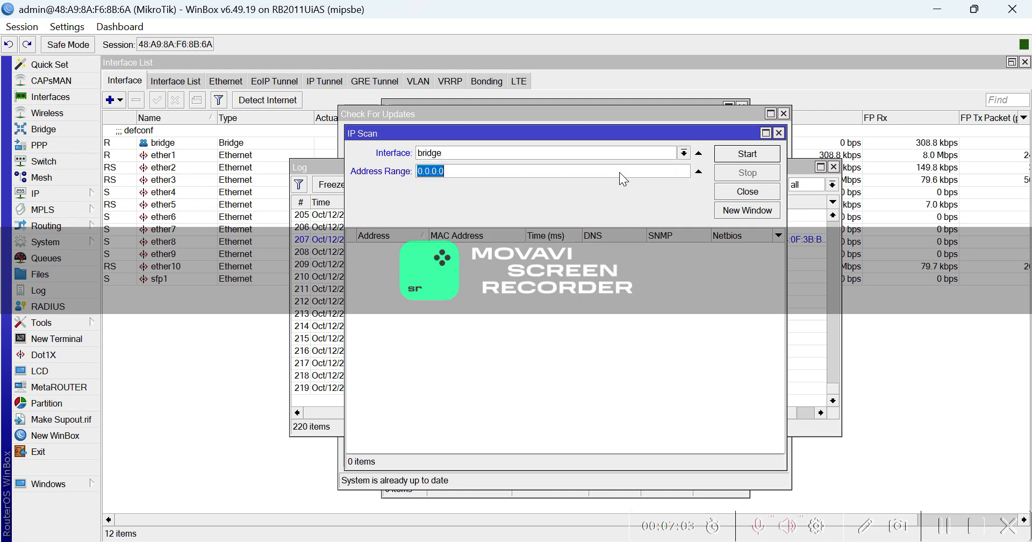
click(735, 163)
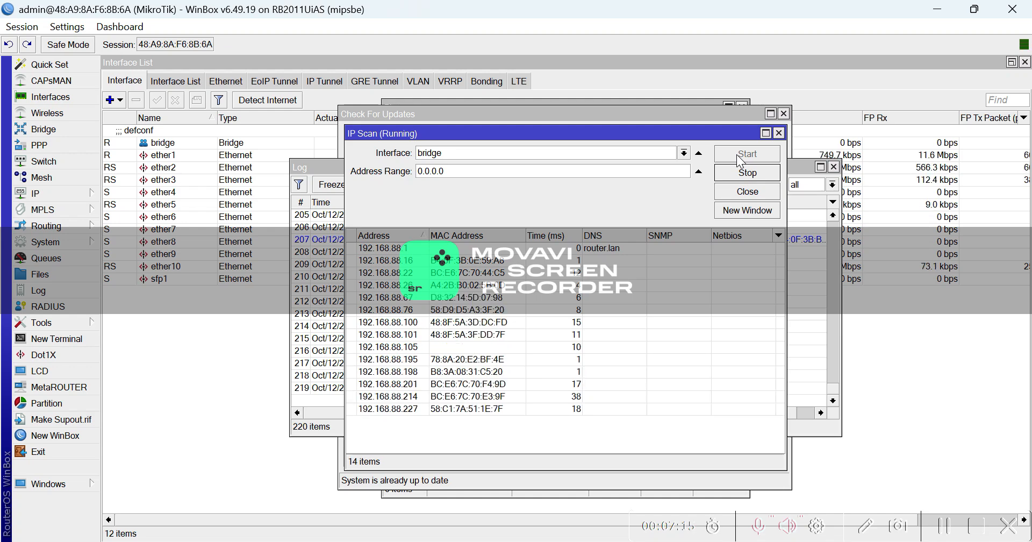
click(766, 133)
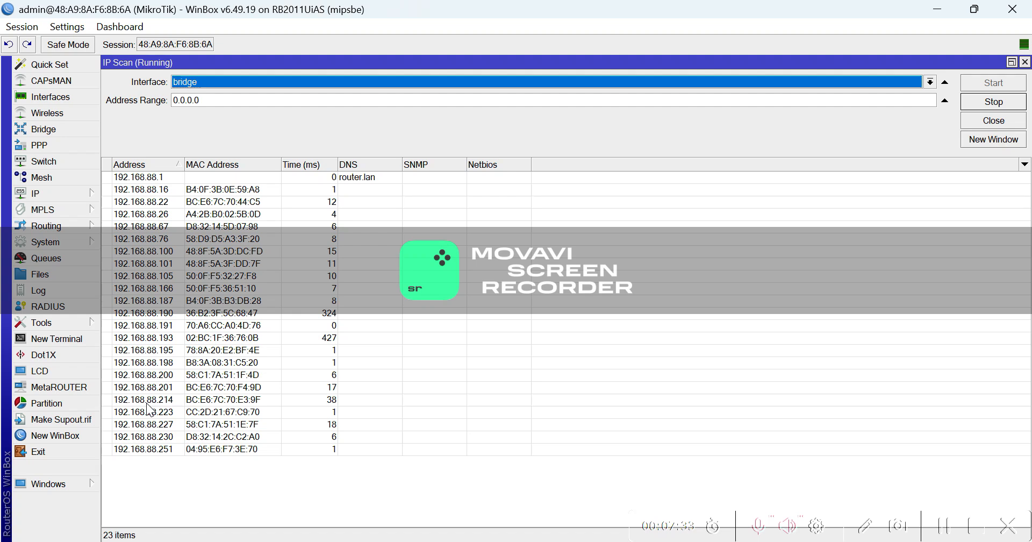
click(60, 321)
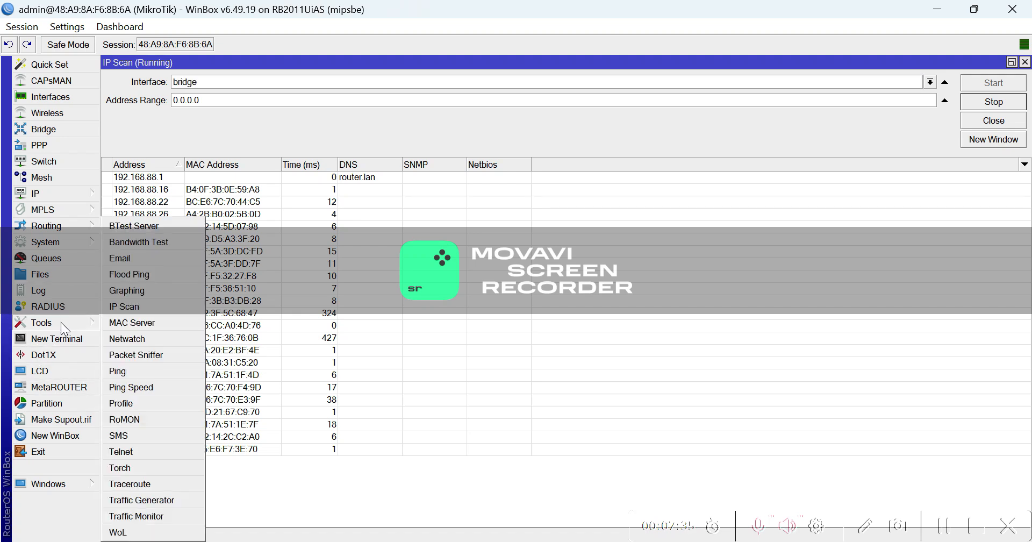
Ping 192.168.88.200 continuously with no interface set, getting 0% packet loss.
click(145, 370)
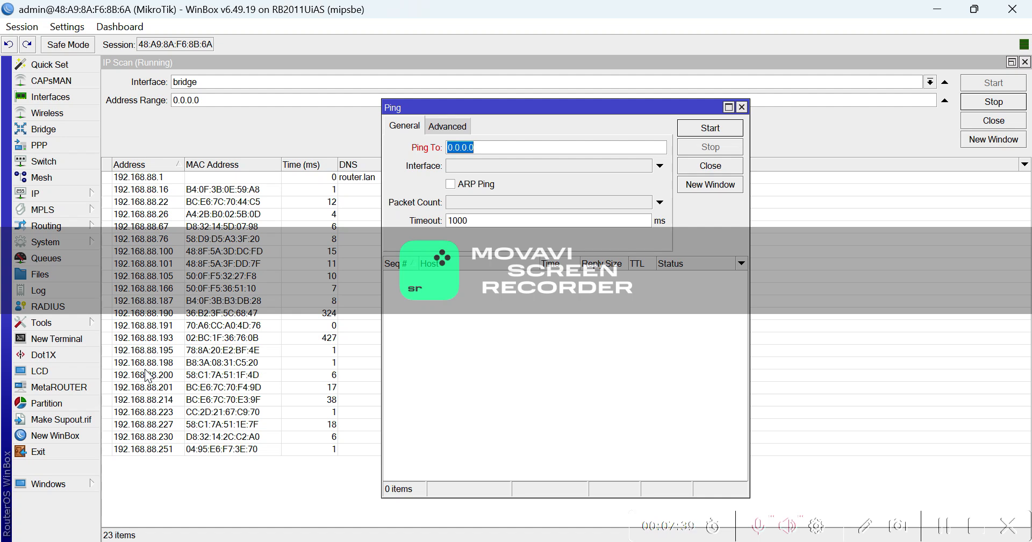
text(192.168.88.200)
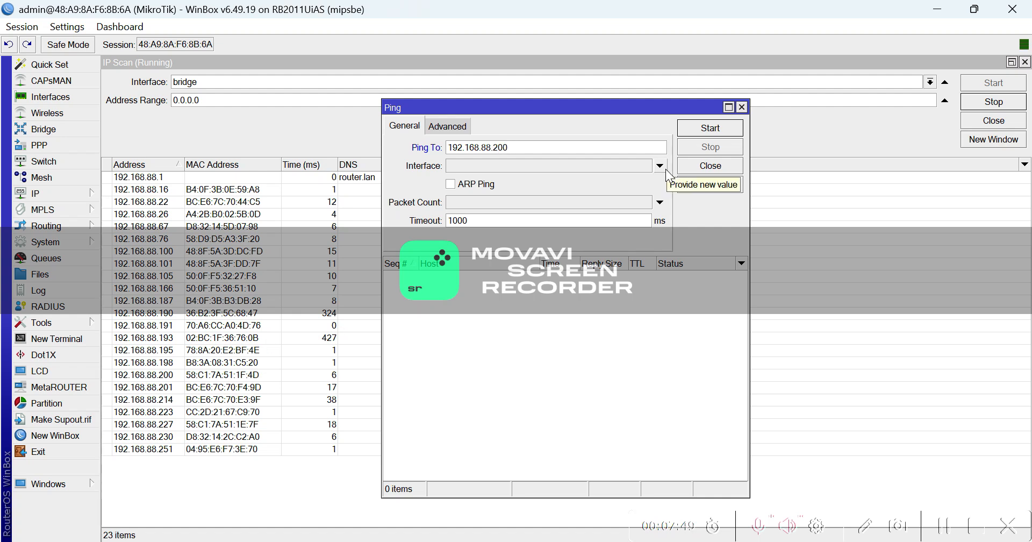
click(666, 169)
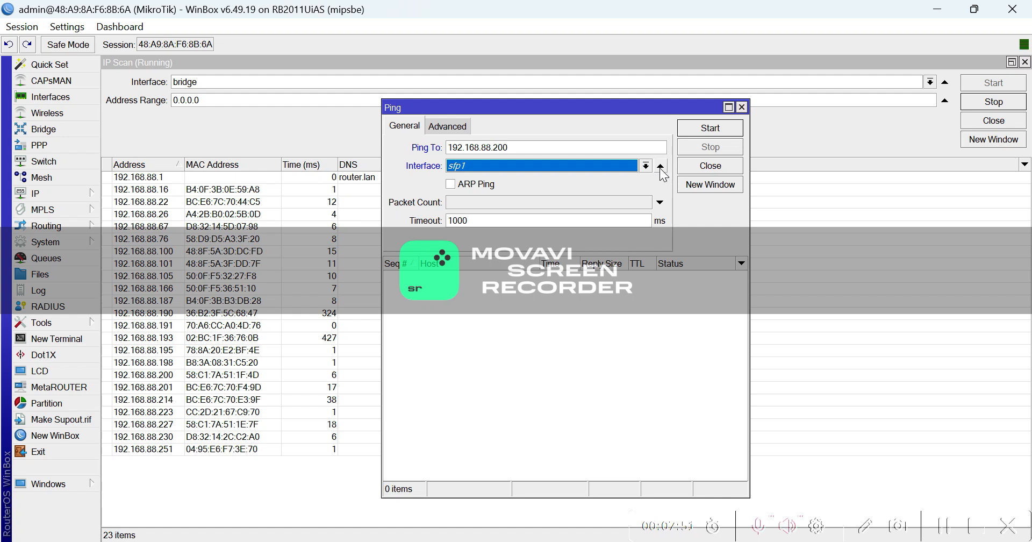
click(660, 166)
click(660, 167)
click(660, 166)
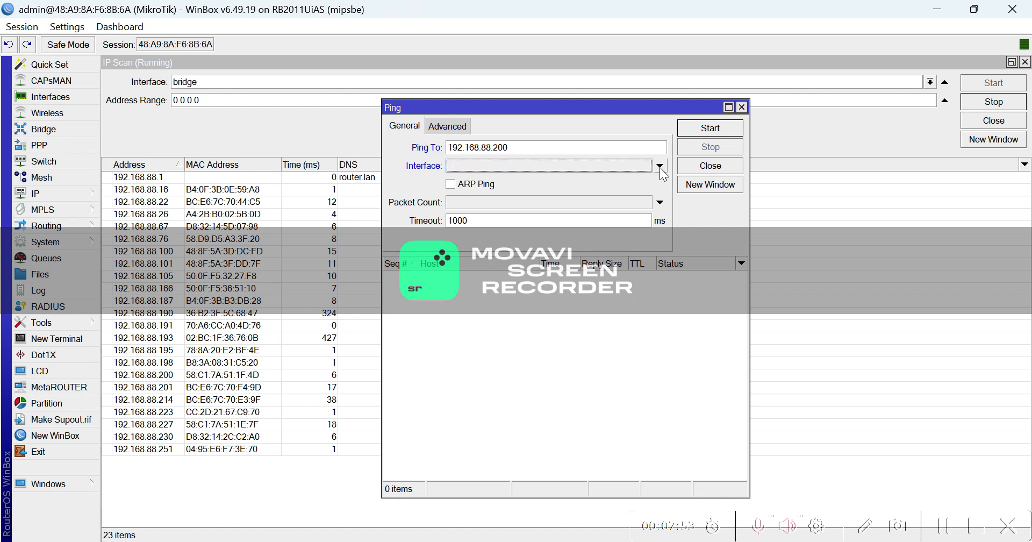
click(690, 130)
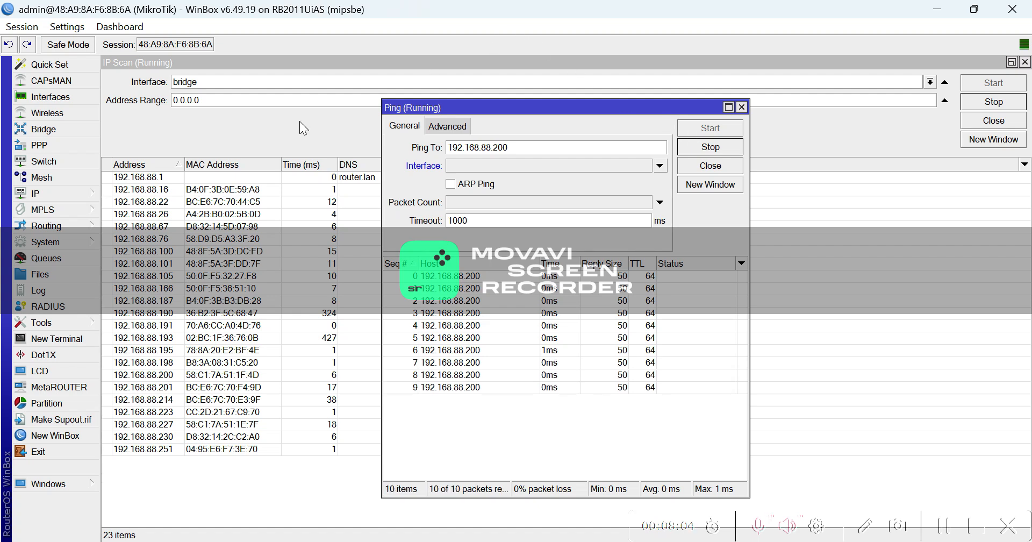
click(62, 318)
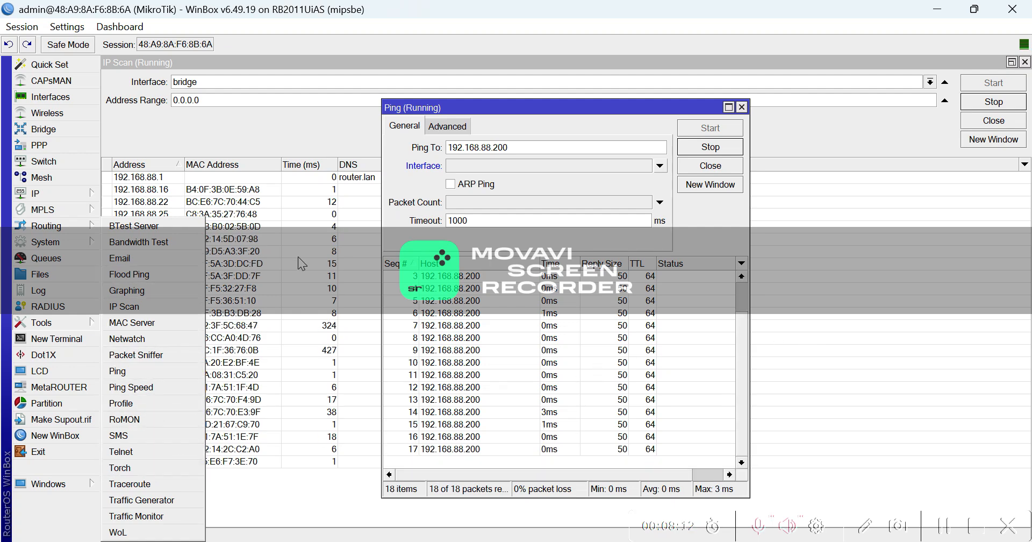
click(63, 192)
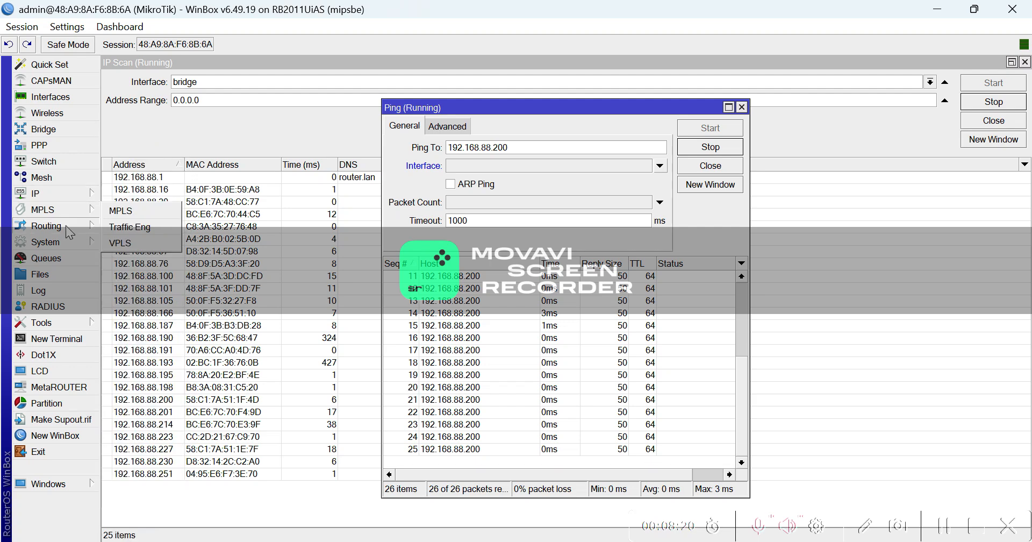
mouse_move(67, 240)
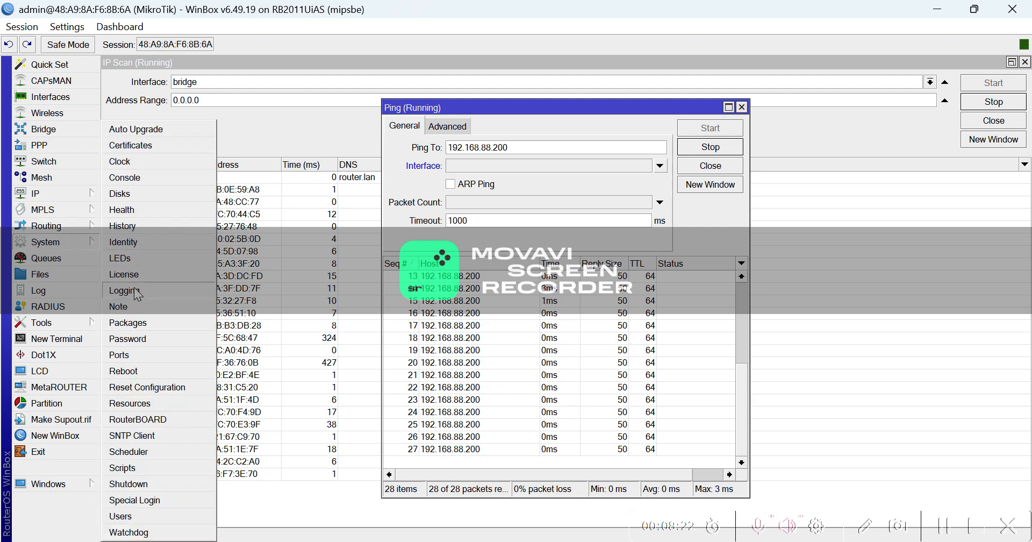
Check package updates on the stable channel, confirming 6.49.19 is installed and latest.
click(142, 320)
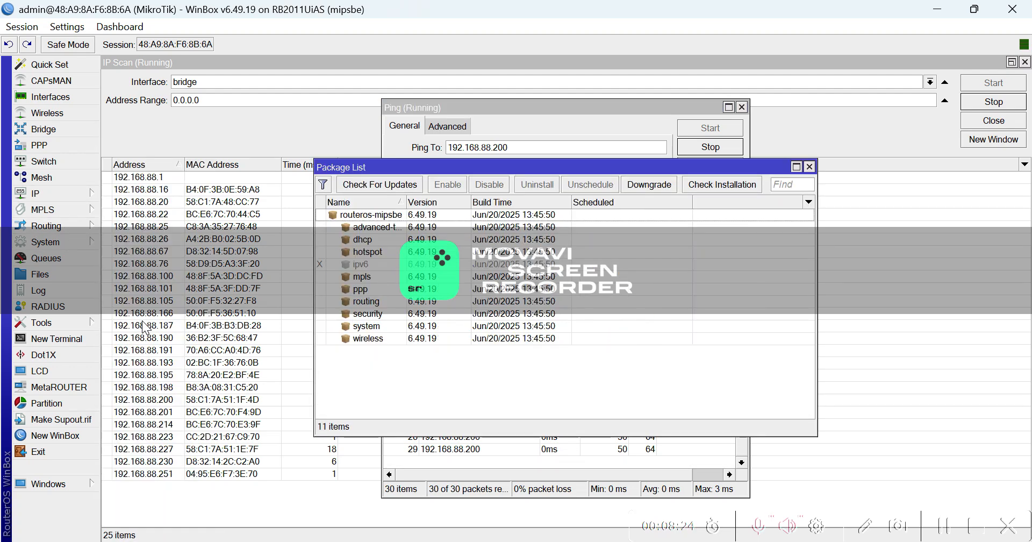
click(373, 185)
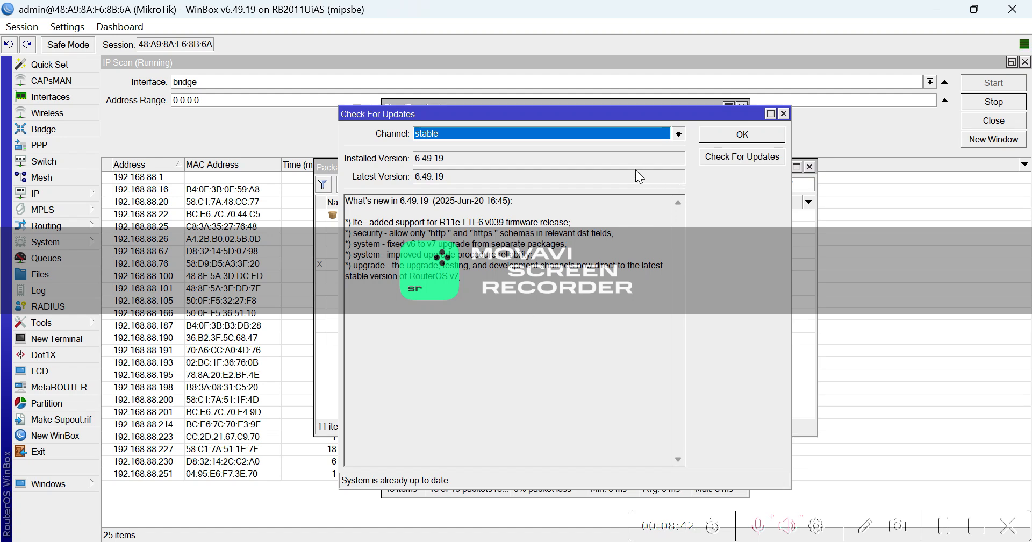
click(719, 161)
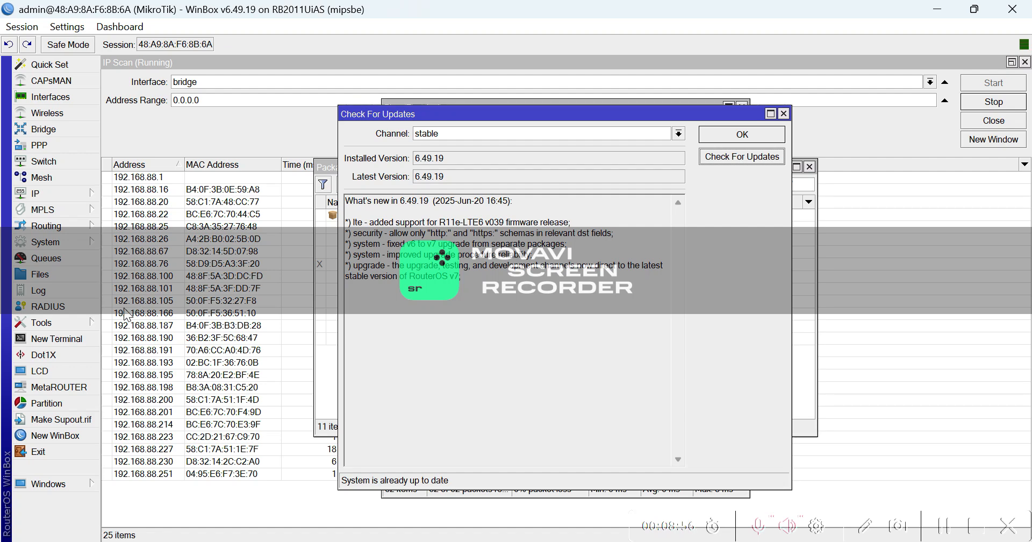
click(71, 241)
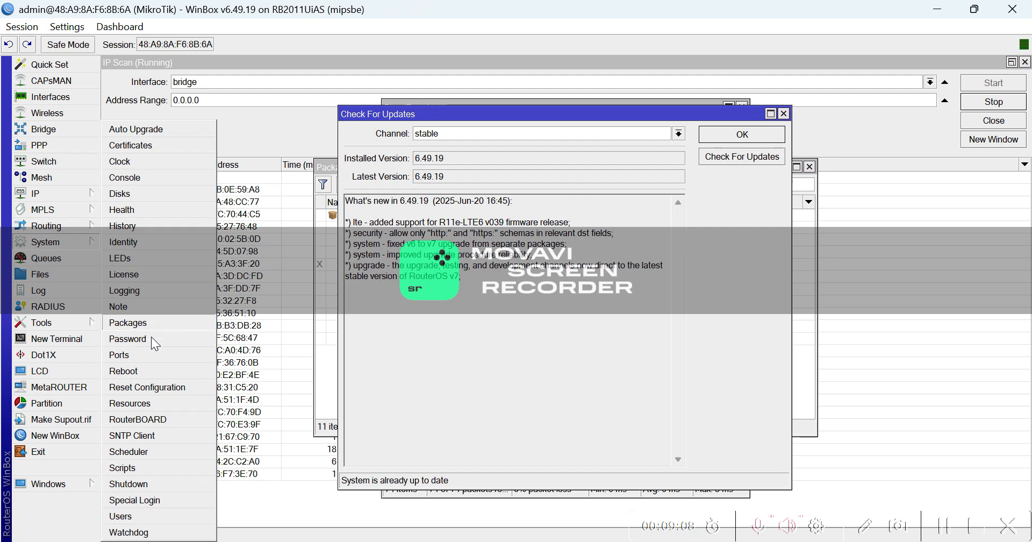
Upgrade the RouterBOARD firmware from 6.49.15 to 6.49.19 and confirm the prompt.
click(155, 388)
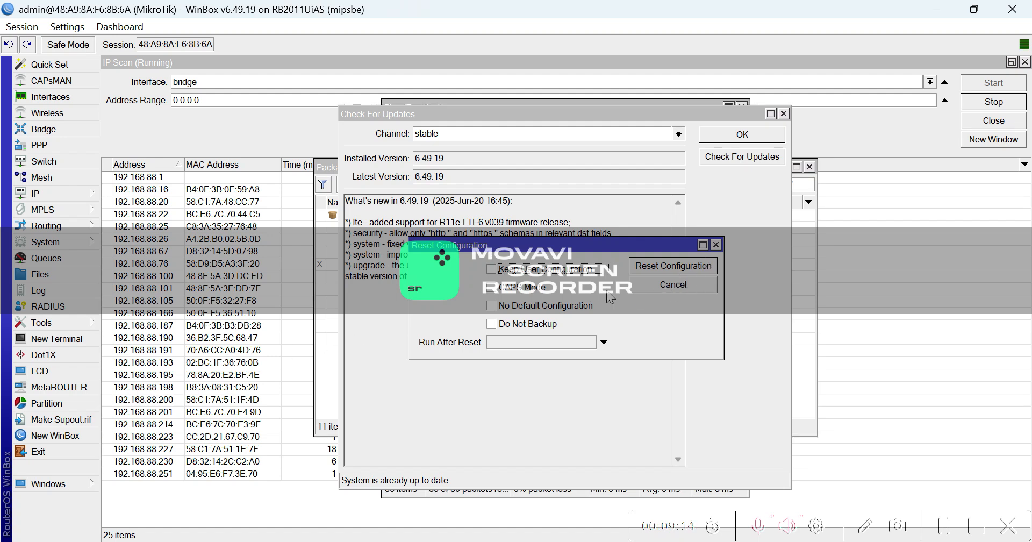
click(72, 242)
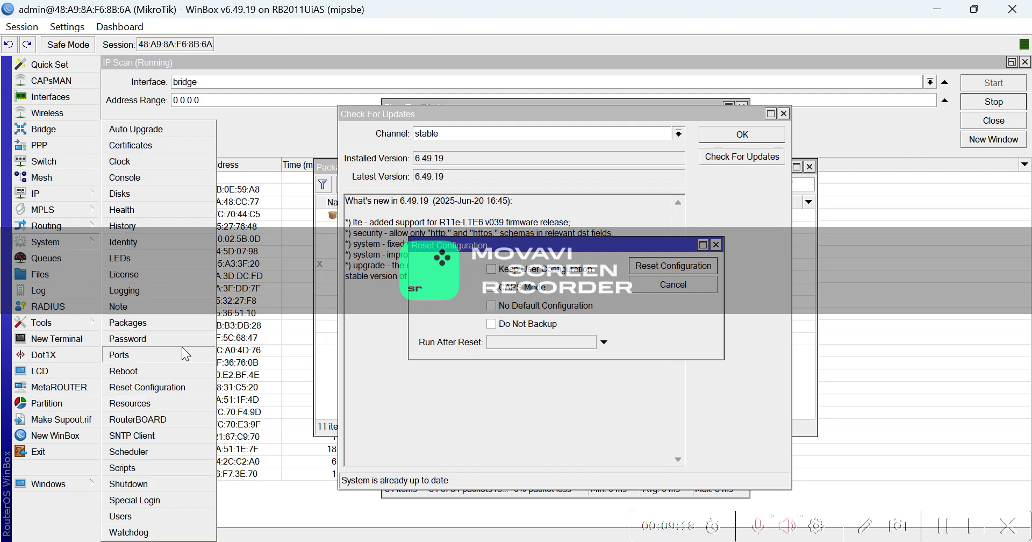
click(163, 420)
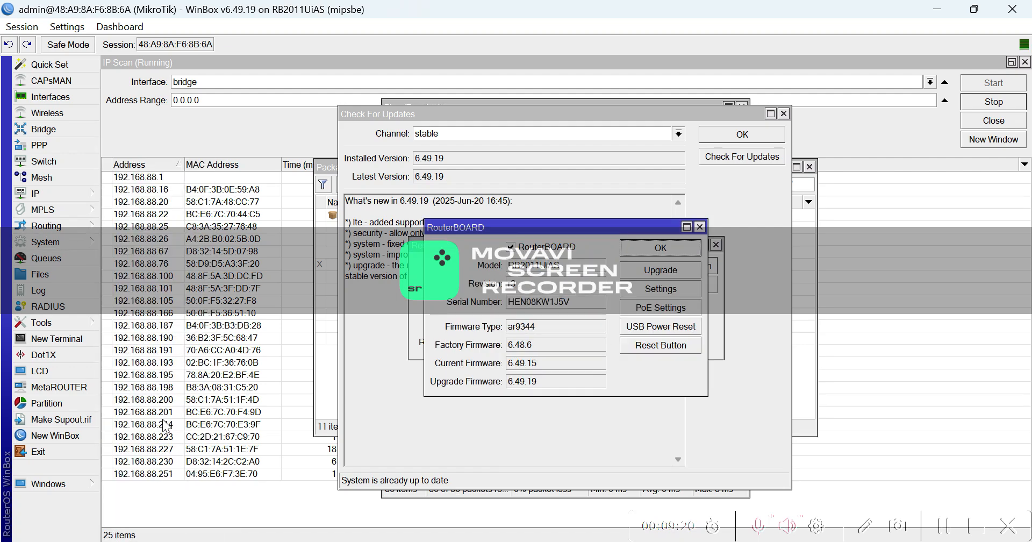
click(634, 271)
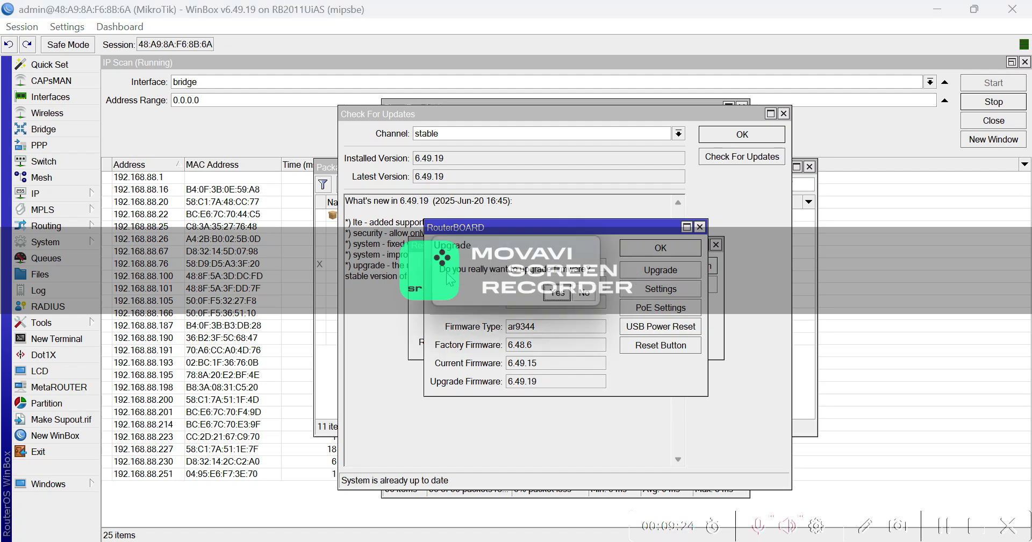
click(557, 294)
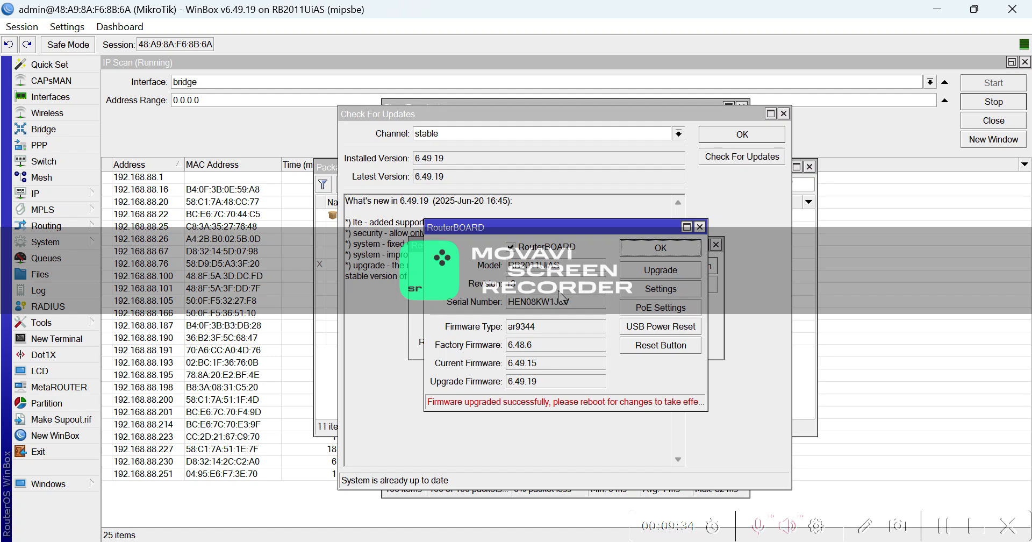
Add simple queue queue1 targeting 192.168.88.67 with 5M upload and 5M download limits.
click(66, 259)
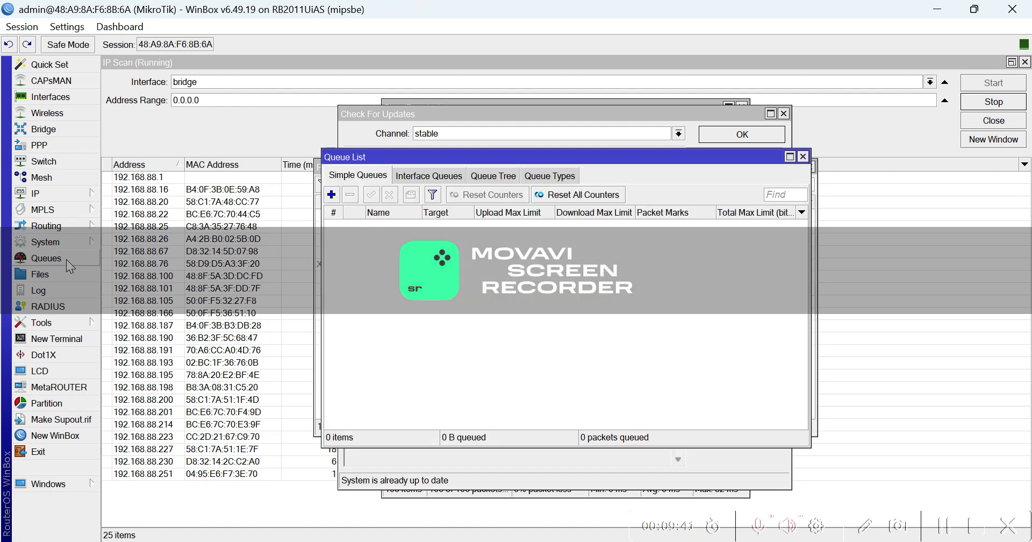
click(331, 195)
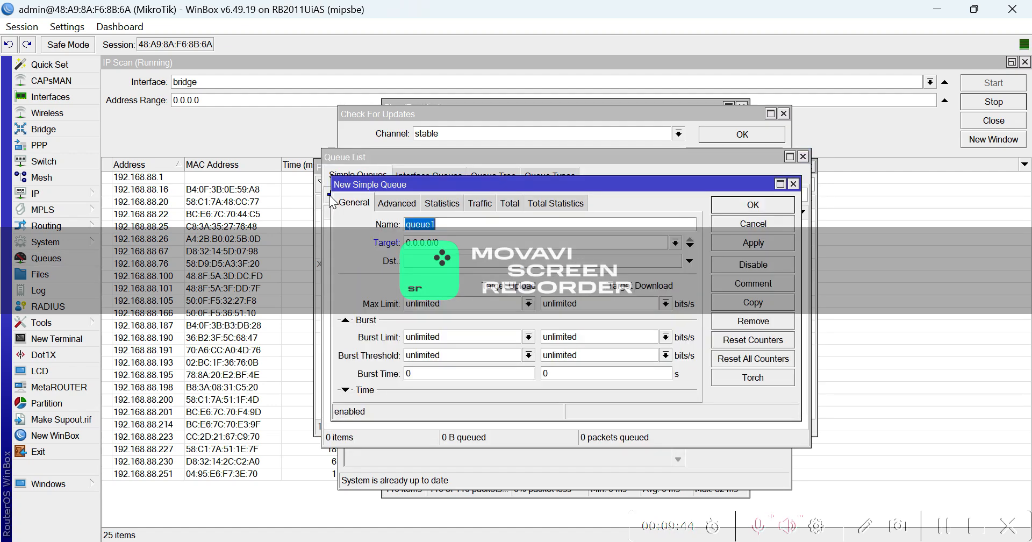
click(456, 242)
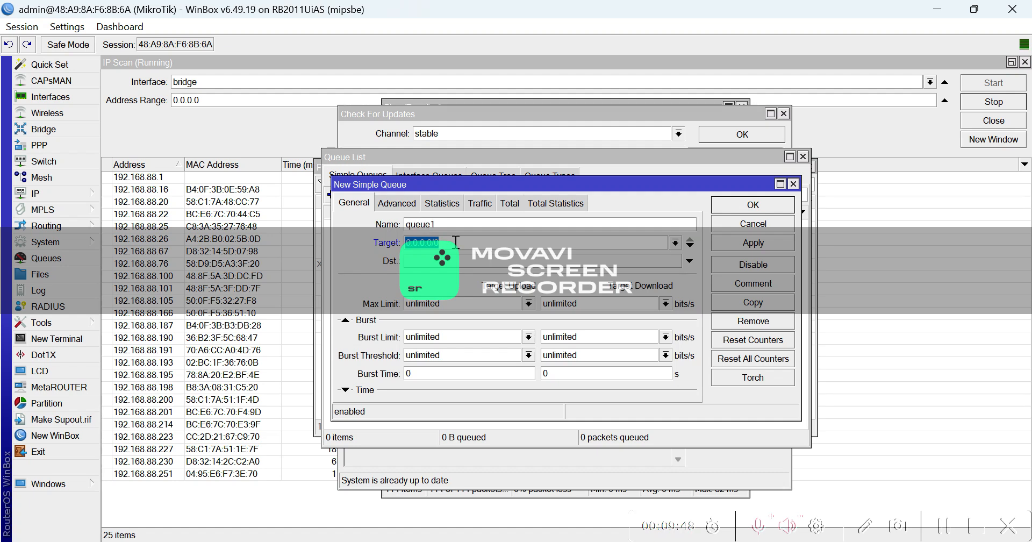
text(192)
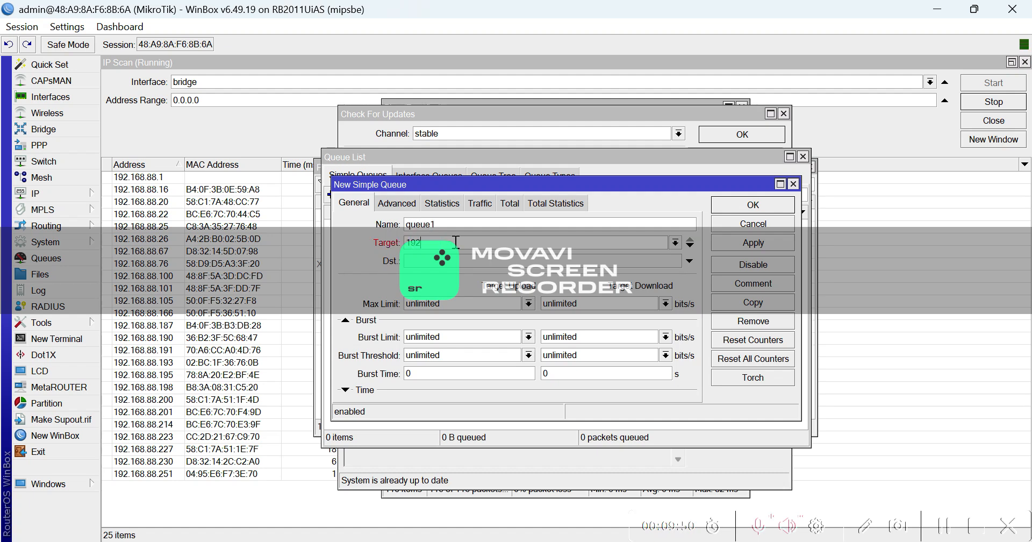
text(.168.88)
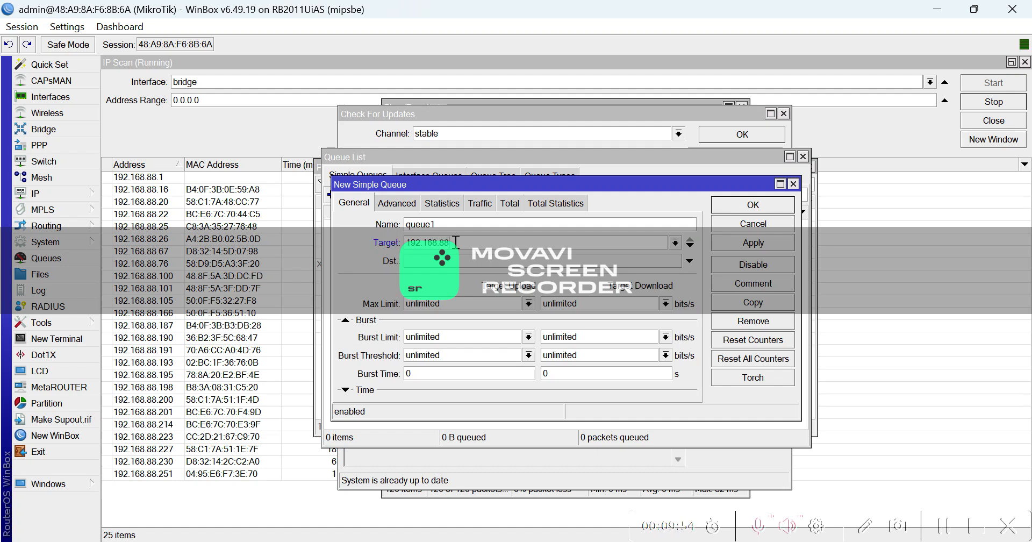
text(.67)
click(529, 305)
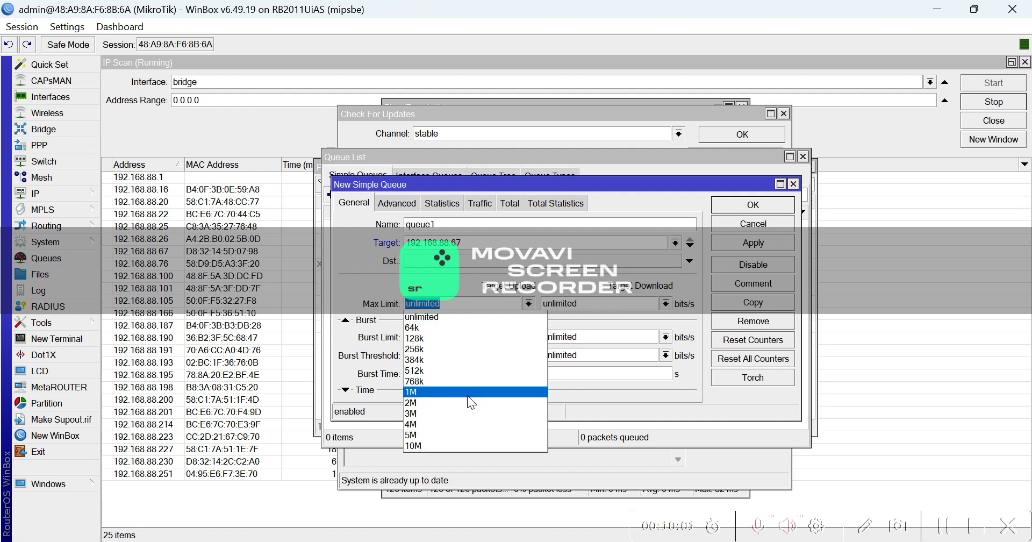
click(457, 434)
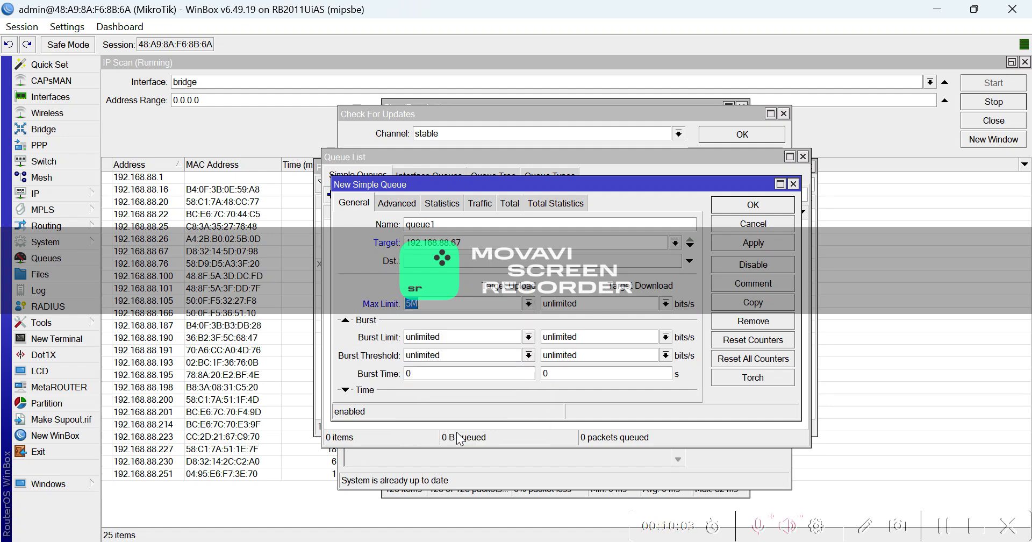
click(665, 304)
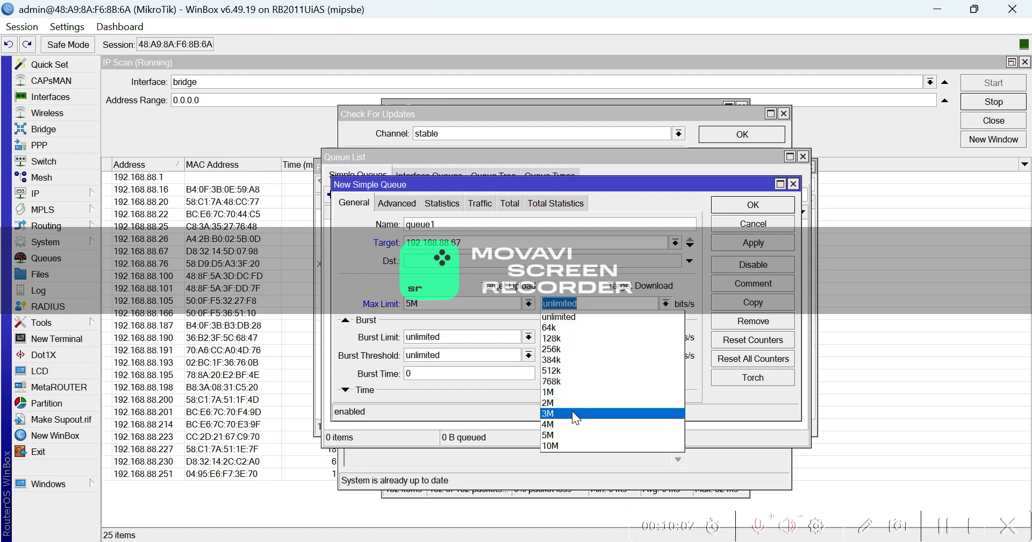
click(567, 433)
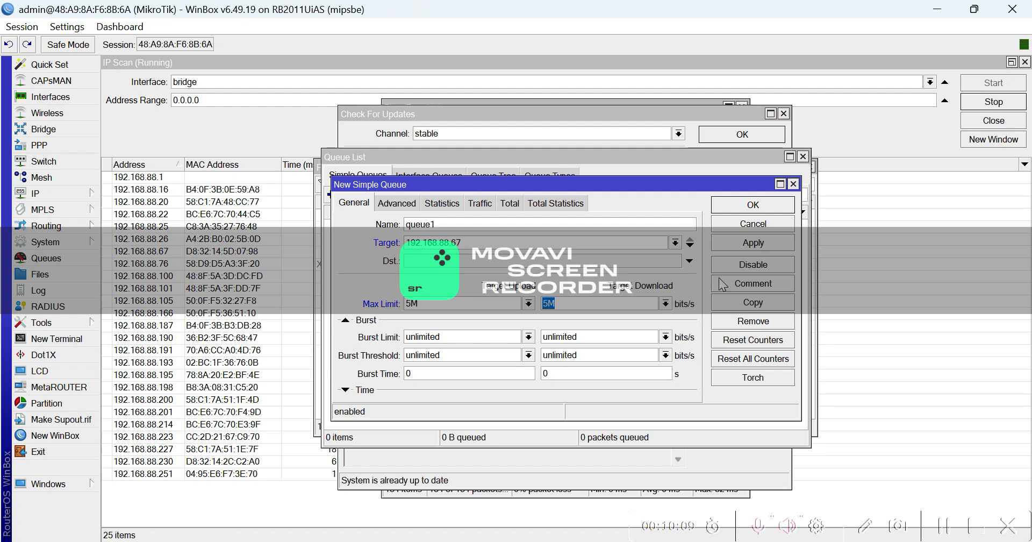
click(736, 254)
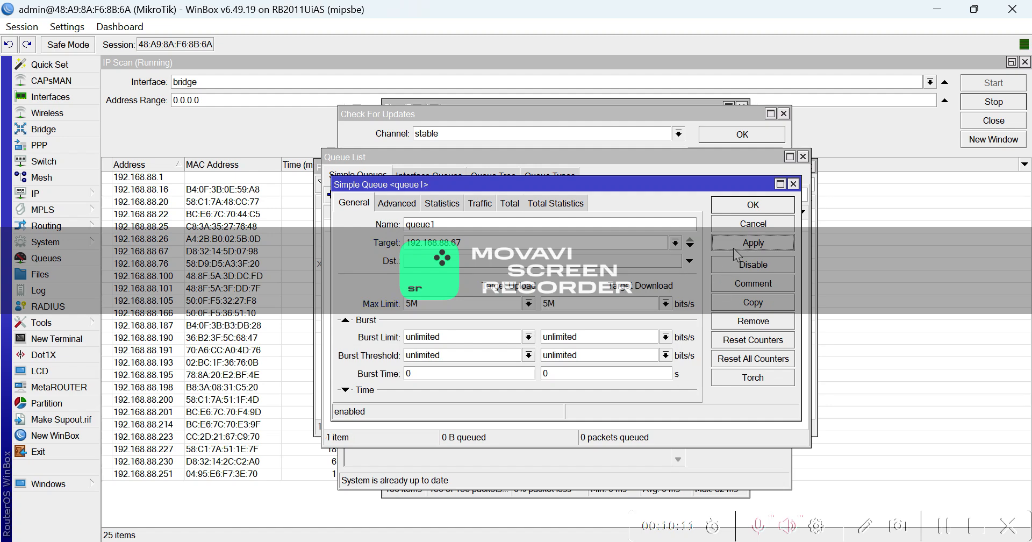
click(745, 205)
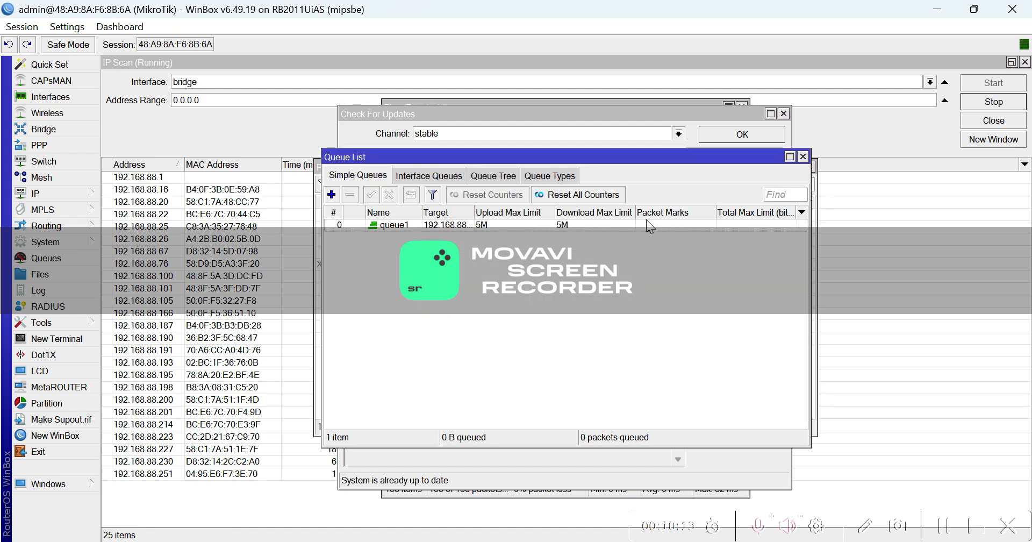
Show the Upload and Download columns in the Simple Queues list for queue1.
right_click(660, 226)
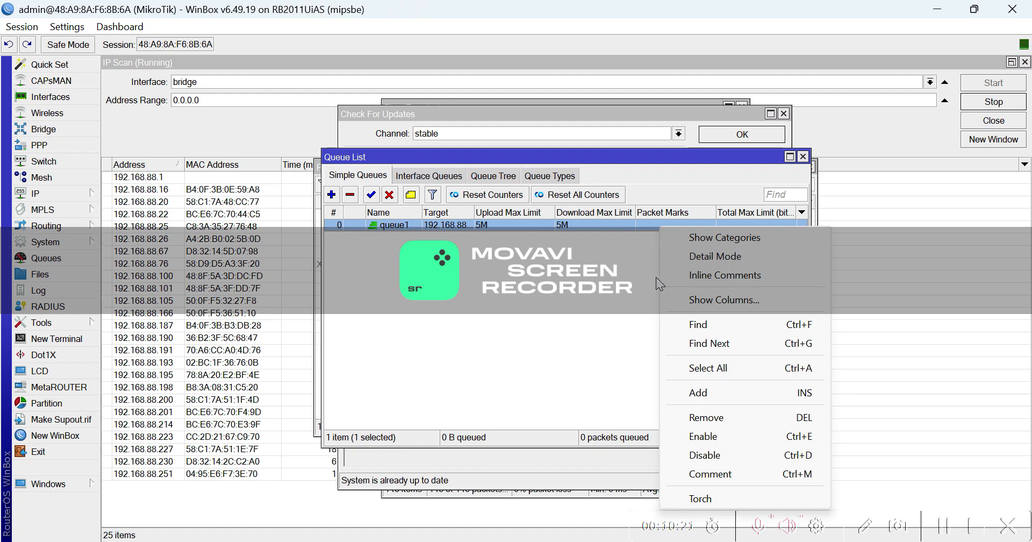
click(741, 303)
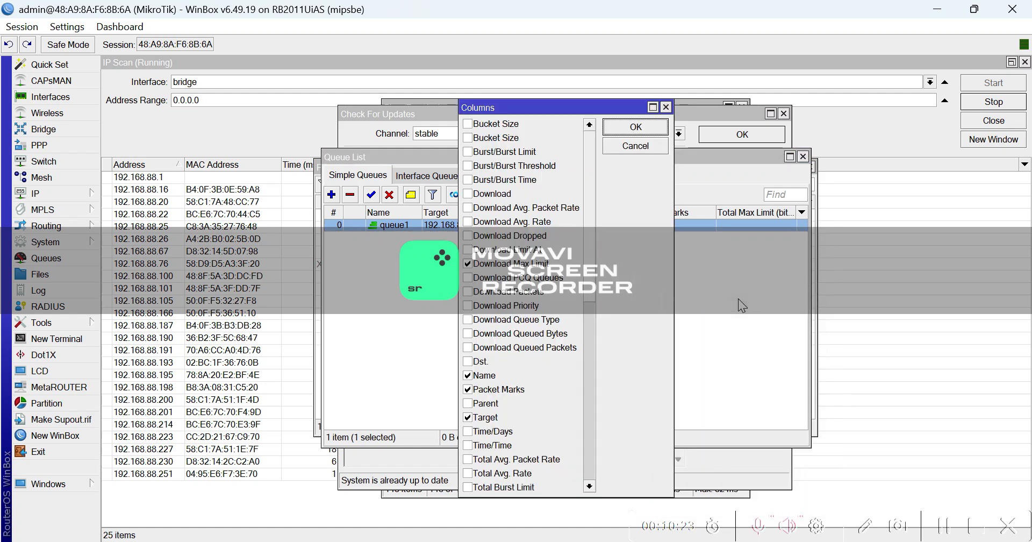
scroll(547, 401, down, 1)
scroll(546, 399, down, 5)
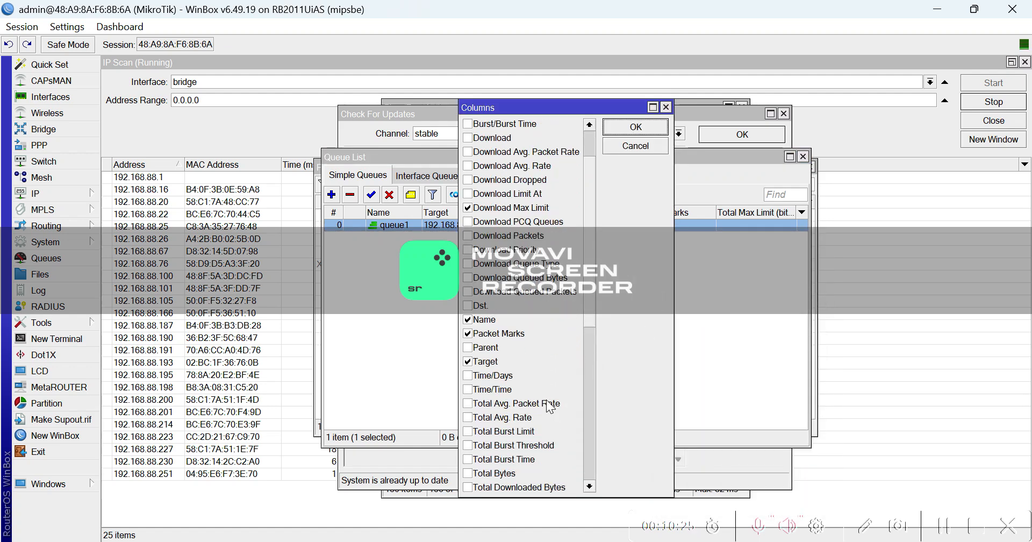
scroll(547, 399, down, 2)
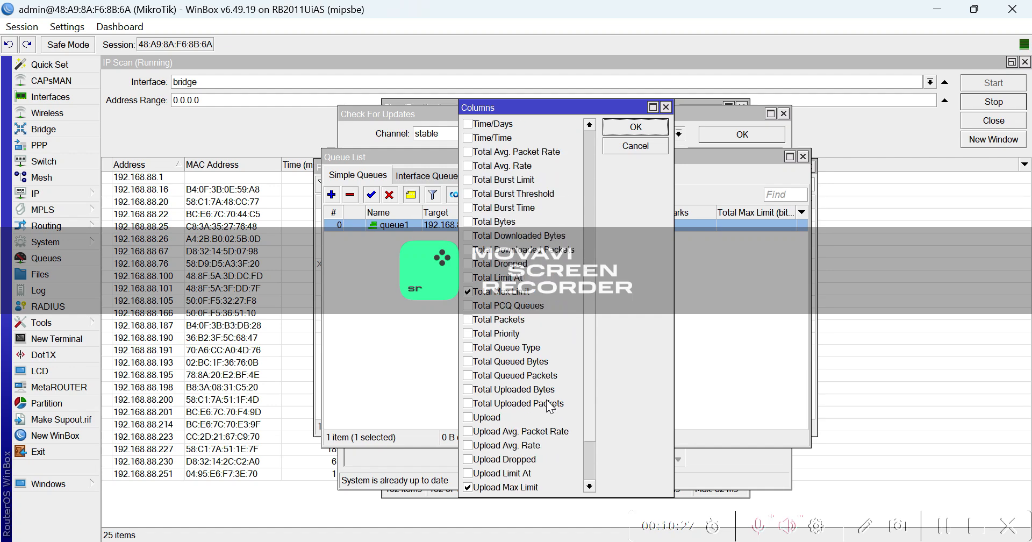
click(468, 418)
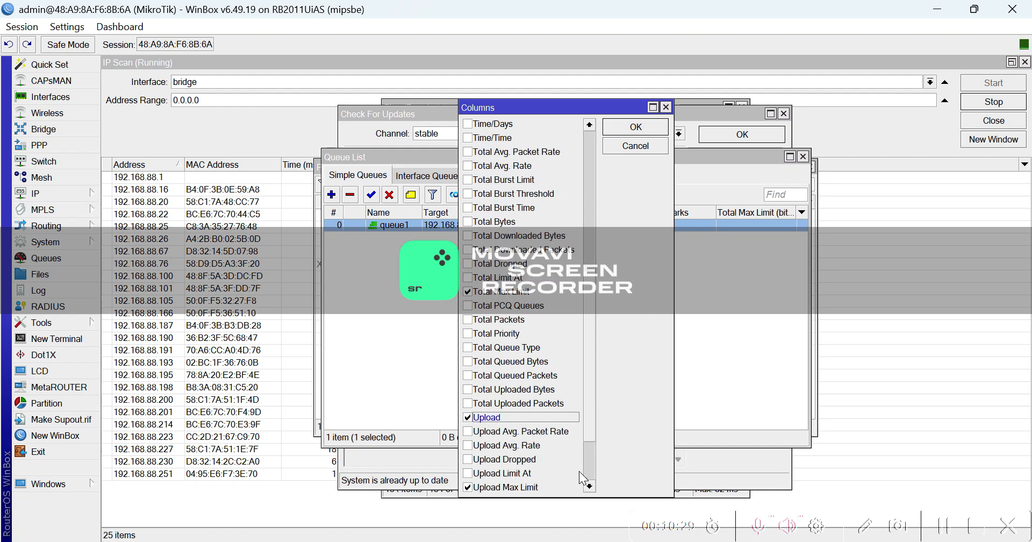
scroll(591, 389, down, 2)
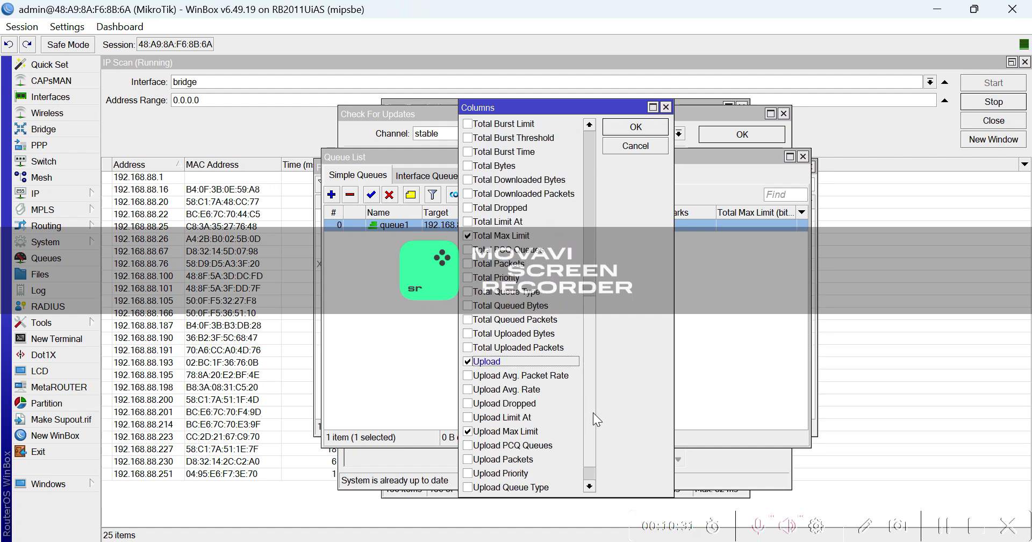
scroll(596, 458, up, 8)
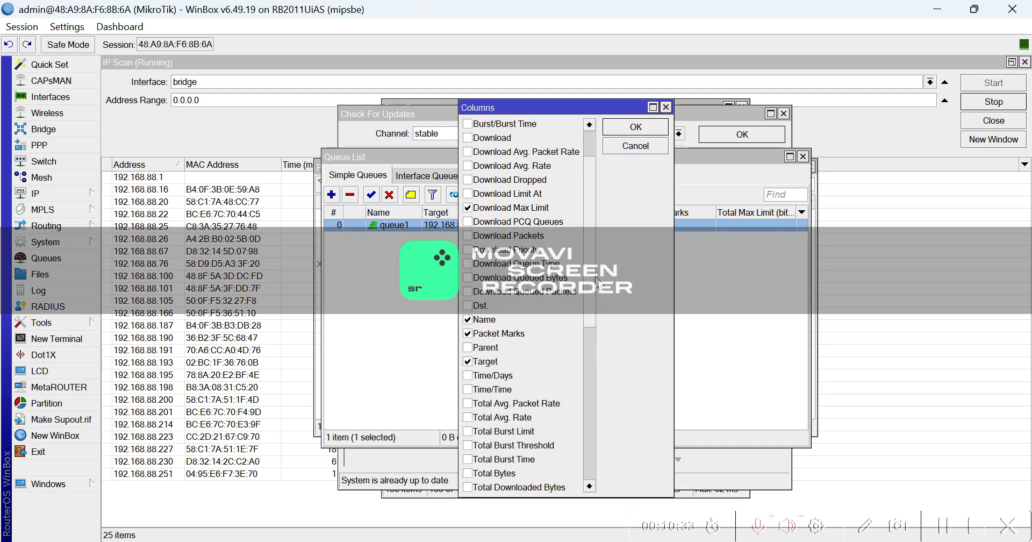
click(473, 152)
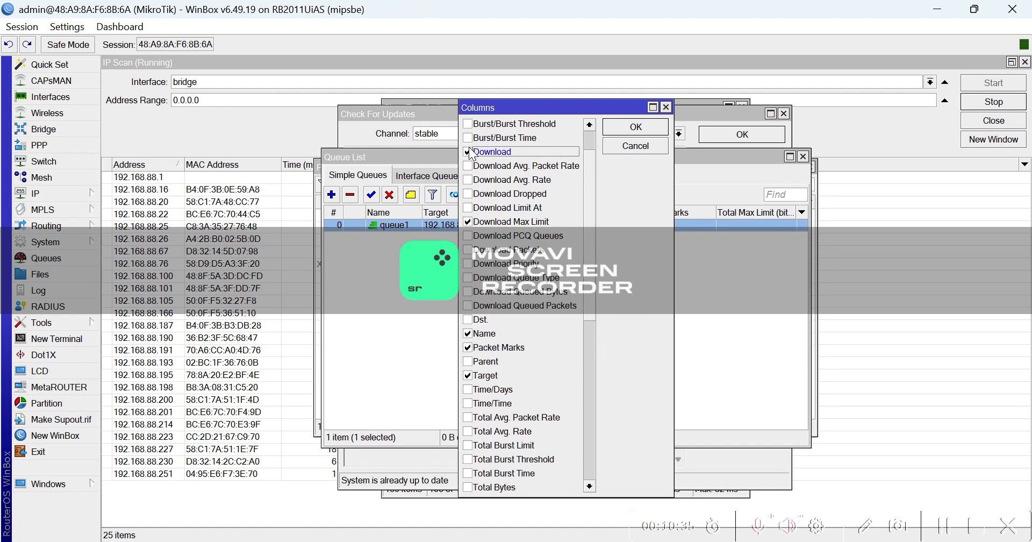
click(637, 128)
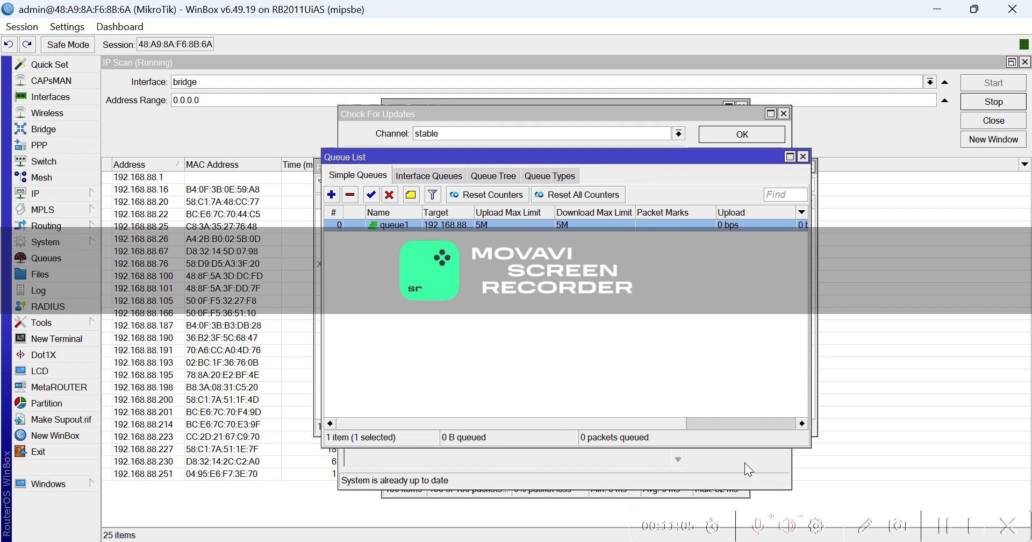
click(760, 527)
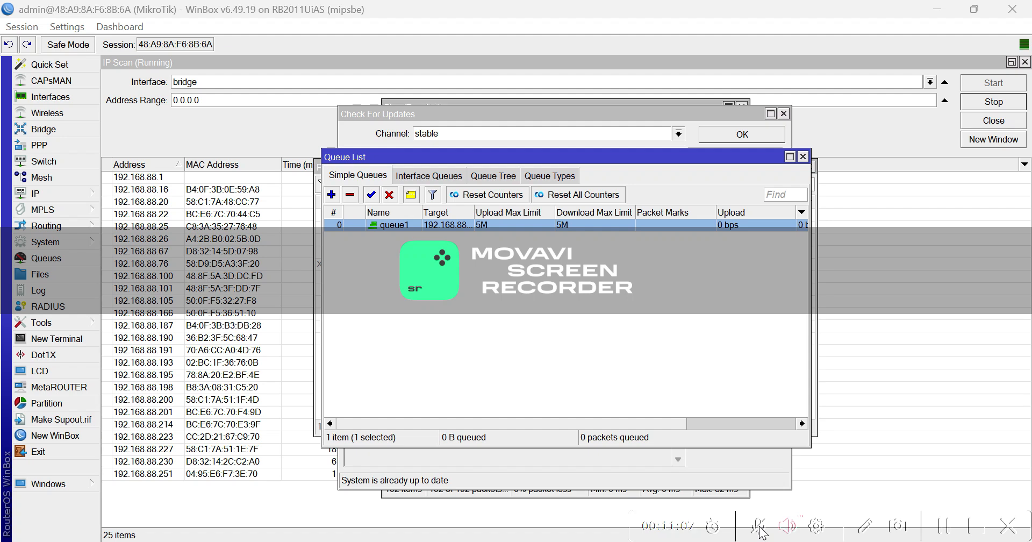